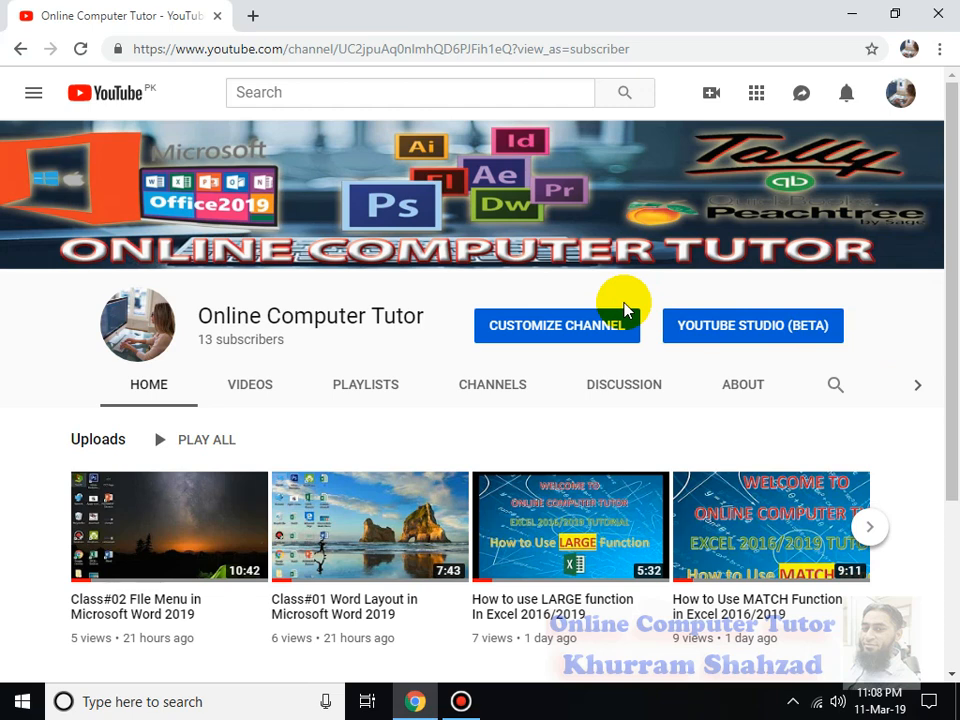
Step: Switch from the browser to Word and create a blank document
click(850, 13)
double_click(195, 592)
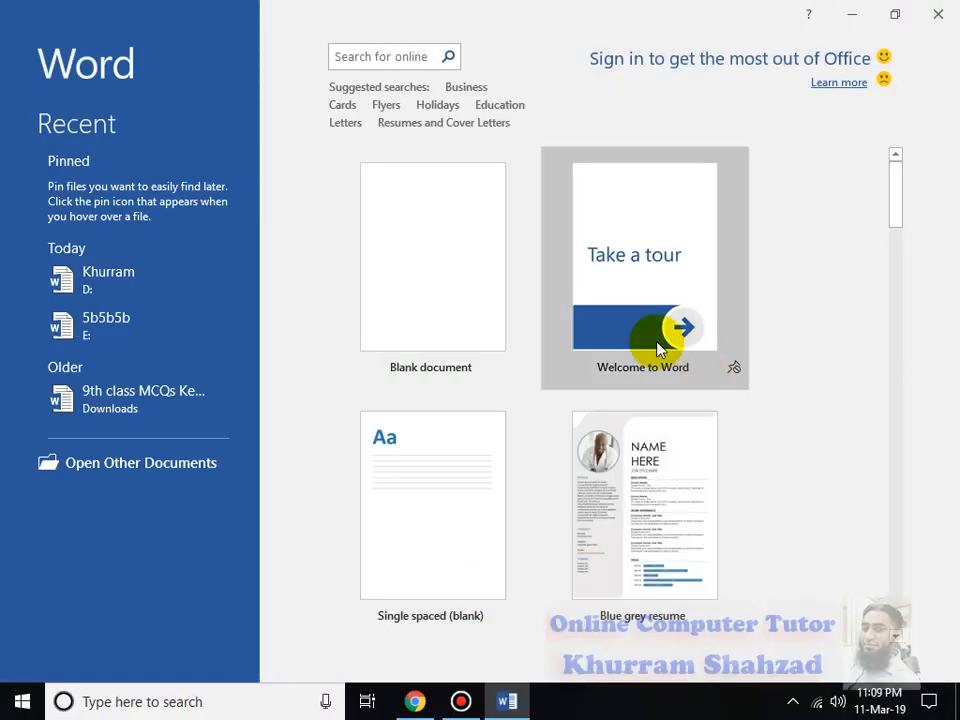
click(465, 368)
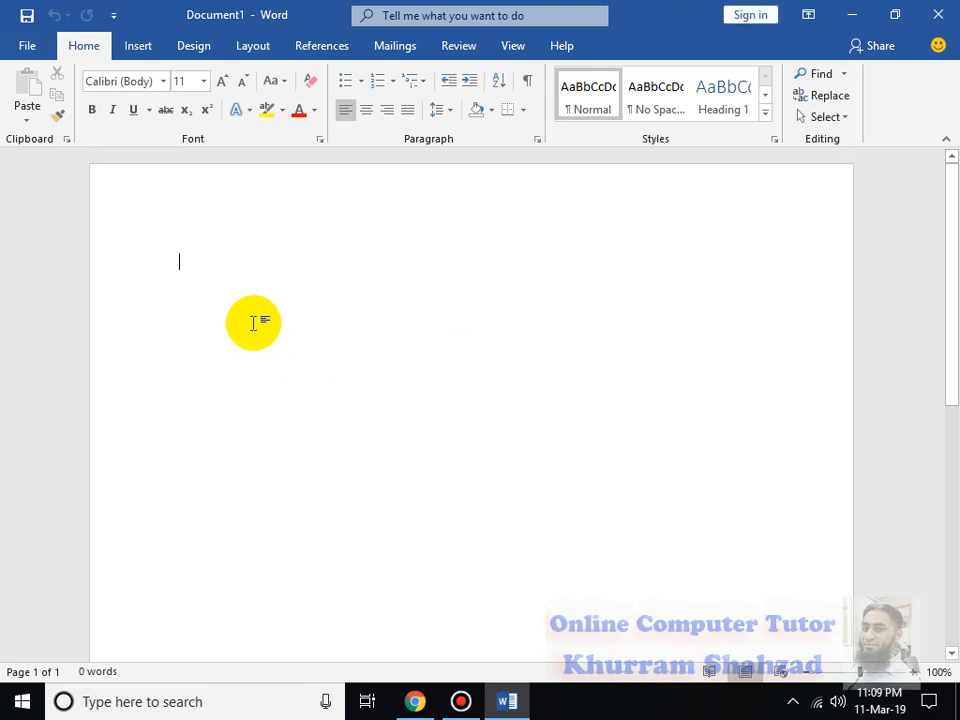
Step: Fill the blank document with sample paragraphs using the =rand() function
text(=ra)
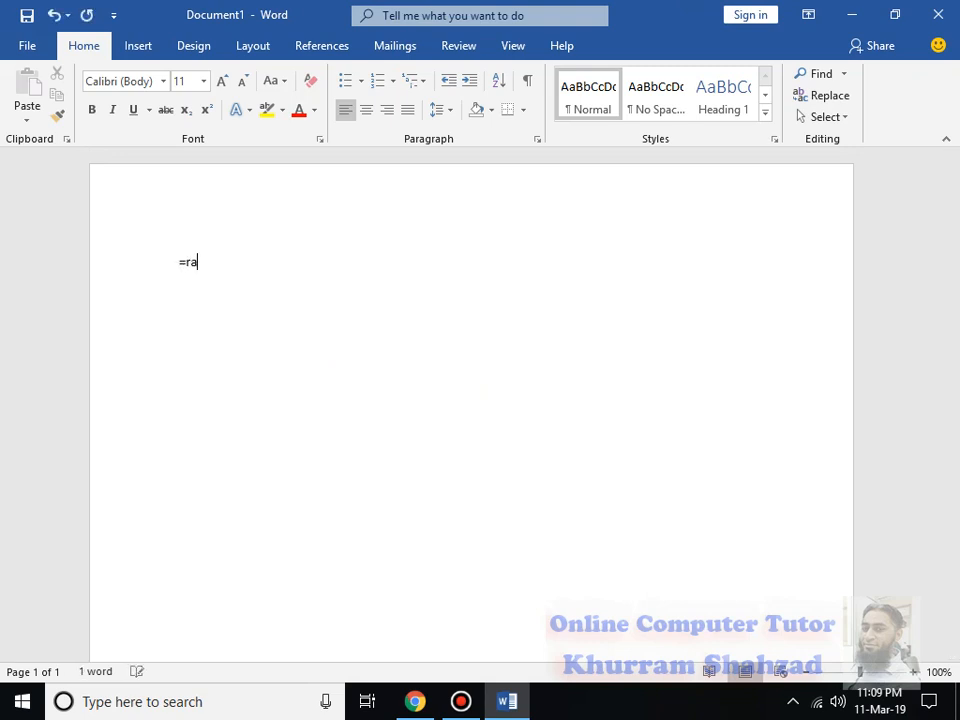
text(nd)
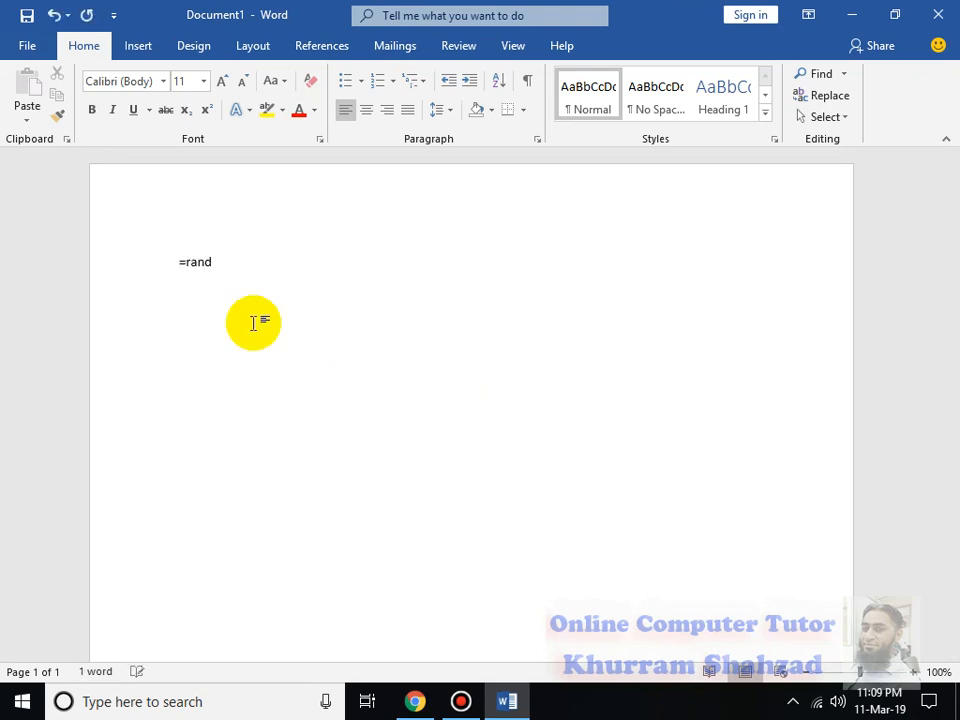
text(())
key(Return)
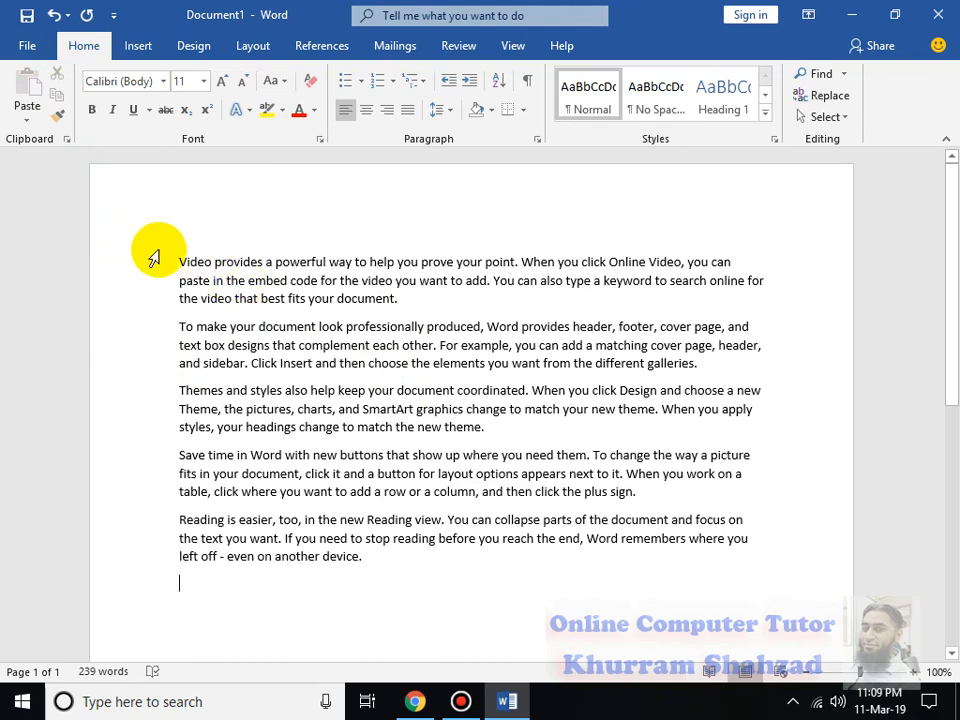
Step: Copy the opening paragraph, "Video provides a powerful way…", and paste it below the last paragraph
drag(175, 263, 412, 304)
click(392, 345)
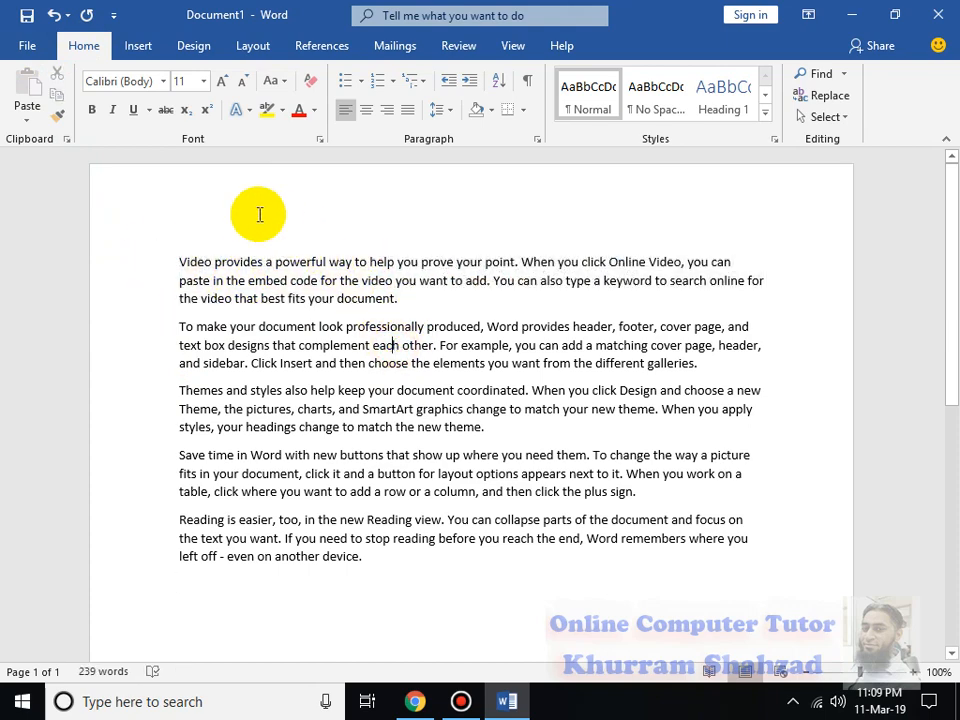
click(175, 260)
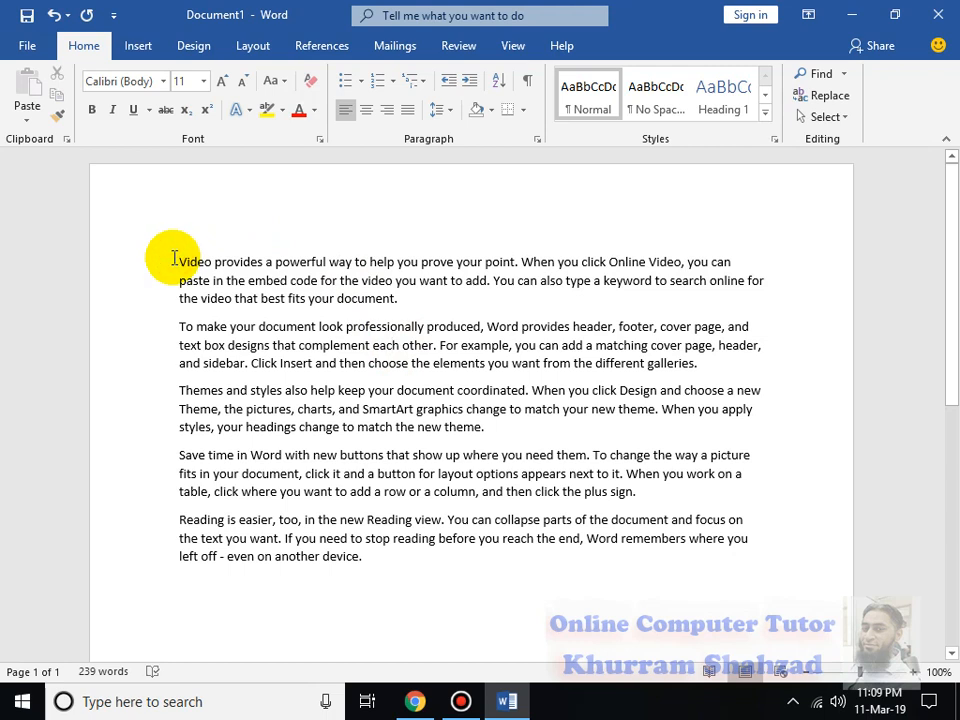
drag(175, 259, 744, 295)
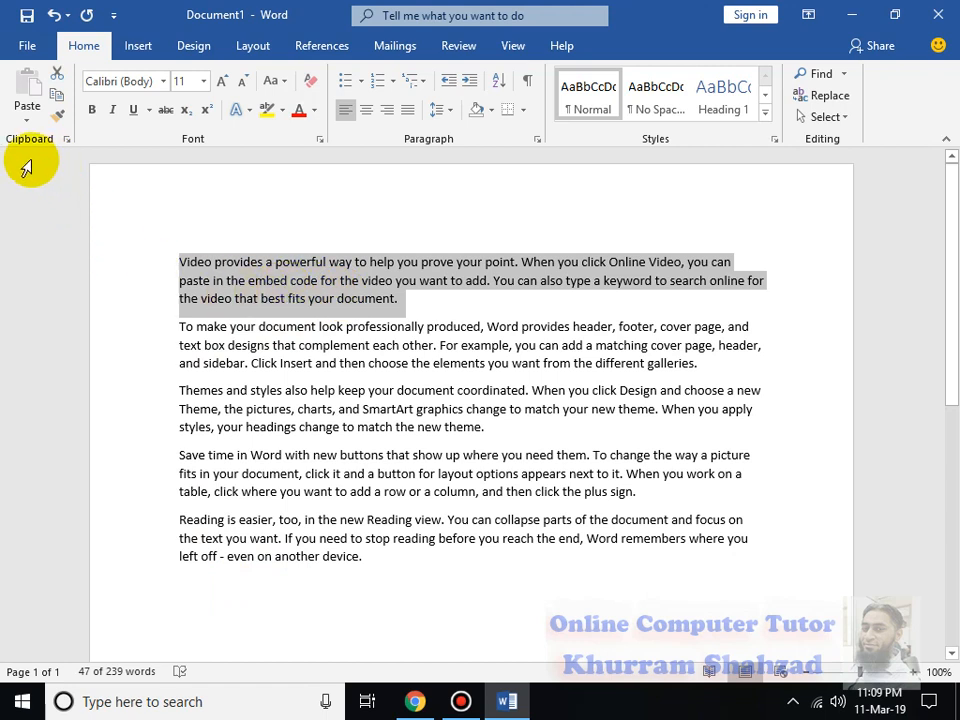
click(57, 97)
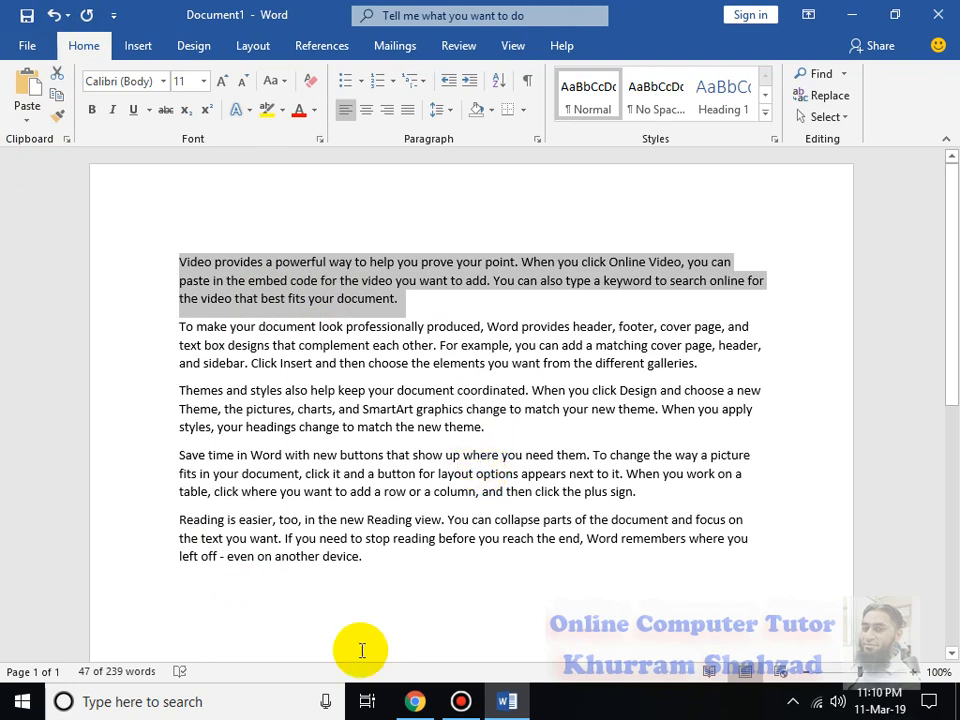
click(208, 601)
scroll(208, 601, down, 1)
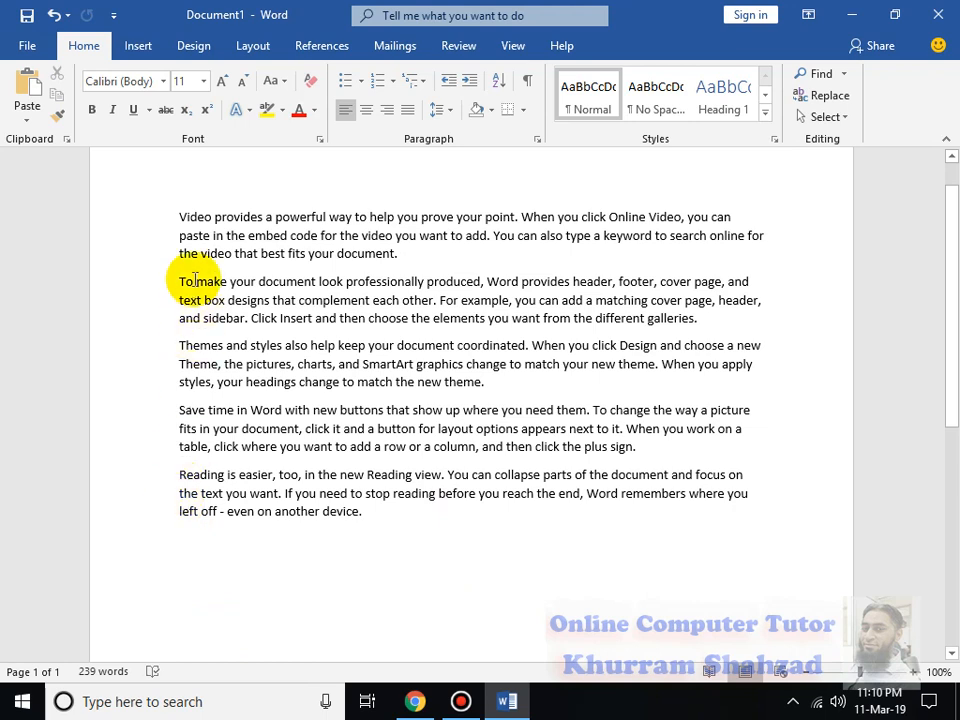
click(24, 100)
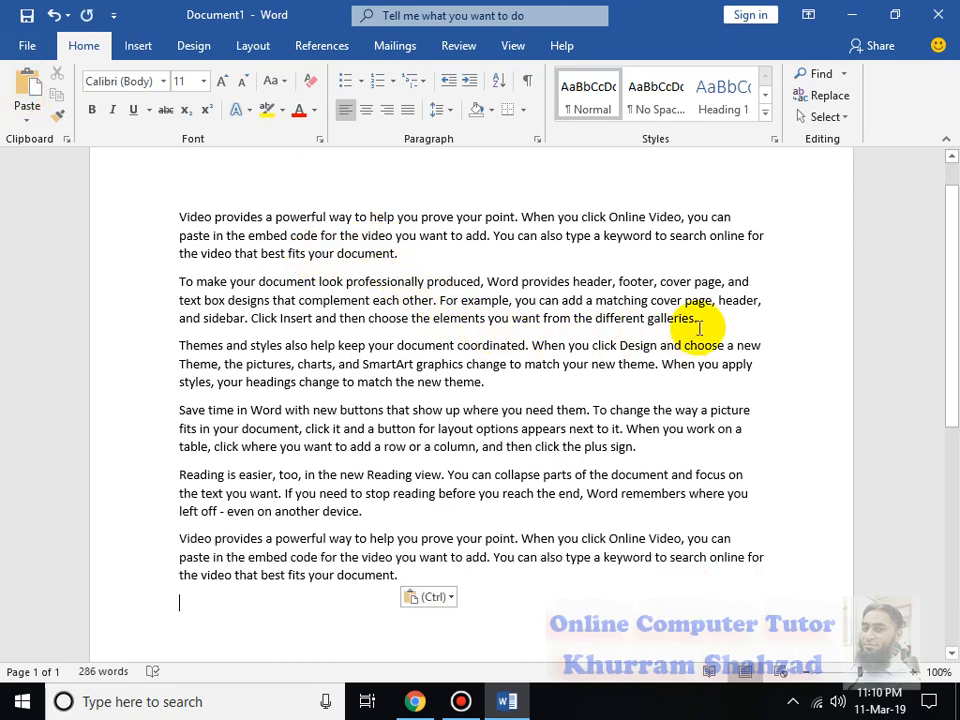
Step: Move the first two paragraphs to the end of the document by cutting and pasting them
drag(698, 318, 176, 218)
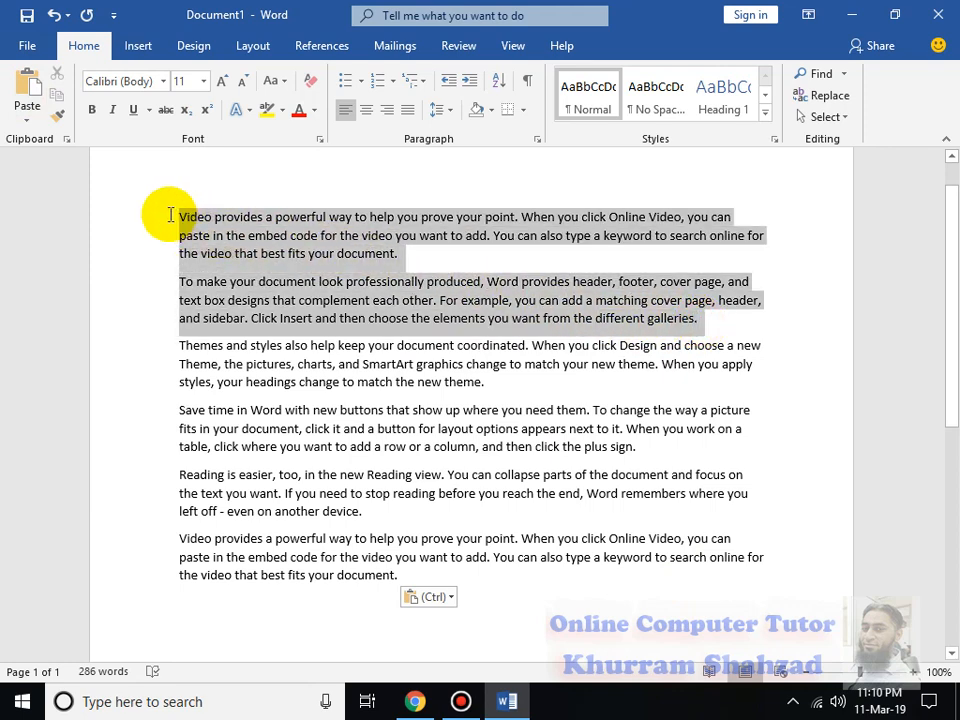
click(196, 612)
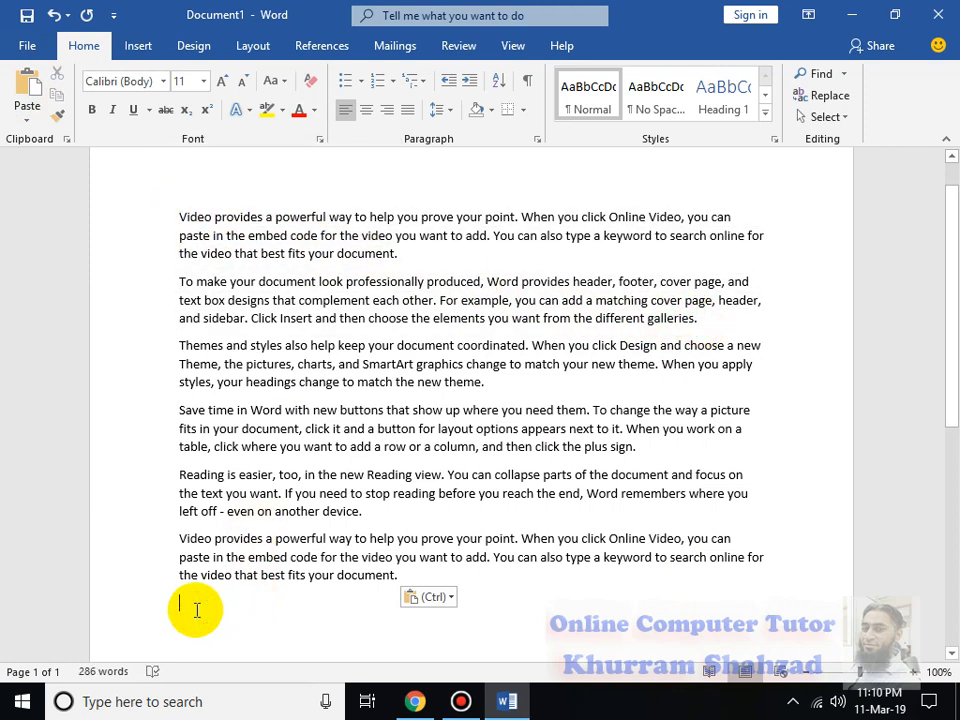
drag(176, 214, 698, 320)
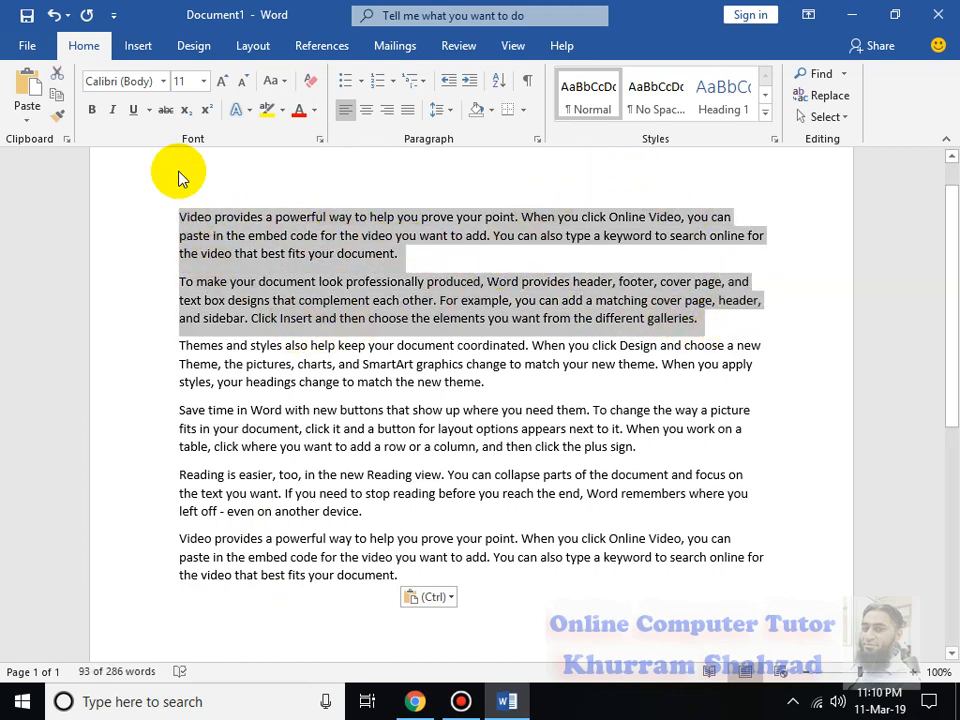
click(52, 76)
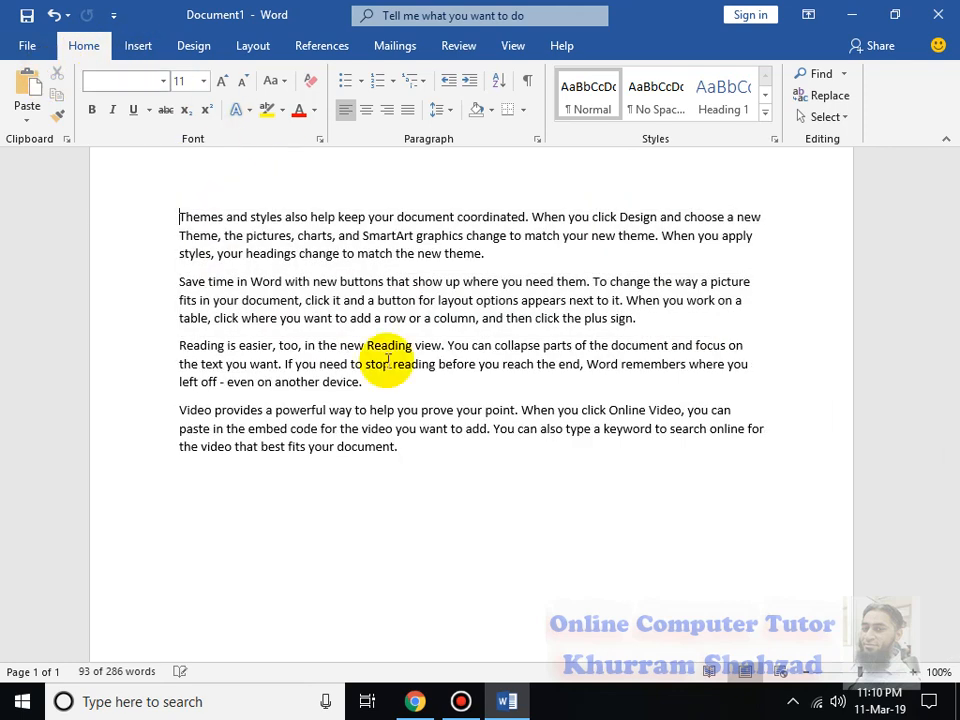
click(215, 498)
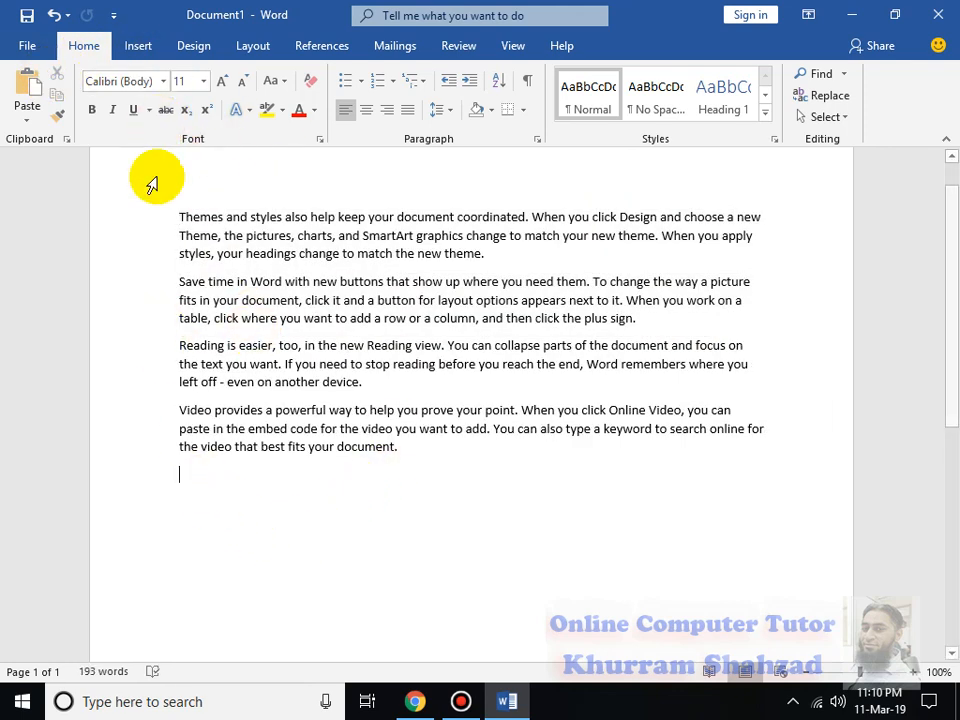
click(28, 95)
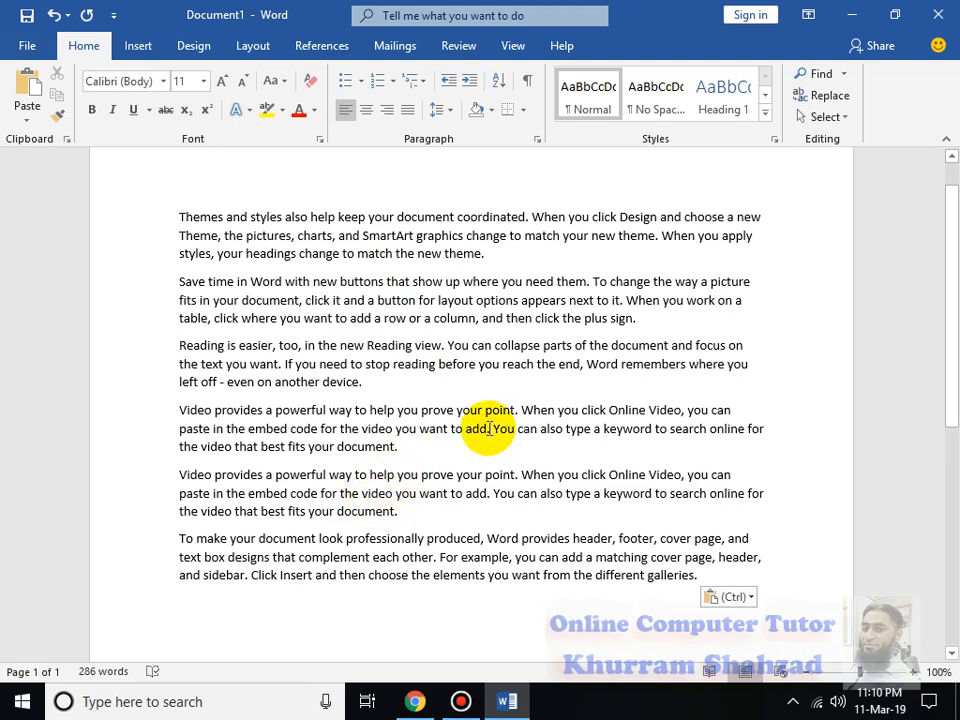
Step: Change the font of the first paragraph, "Themes and styles…", to Adobe Gothic Std B
scroll(300, 400, up, 1)
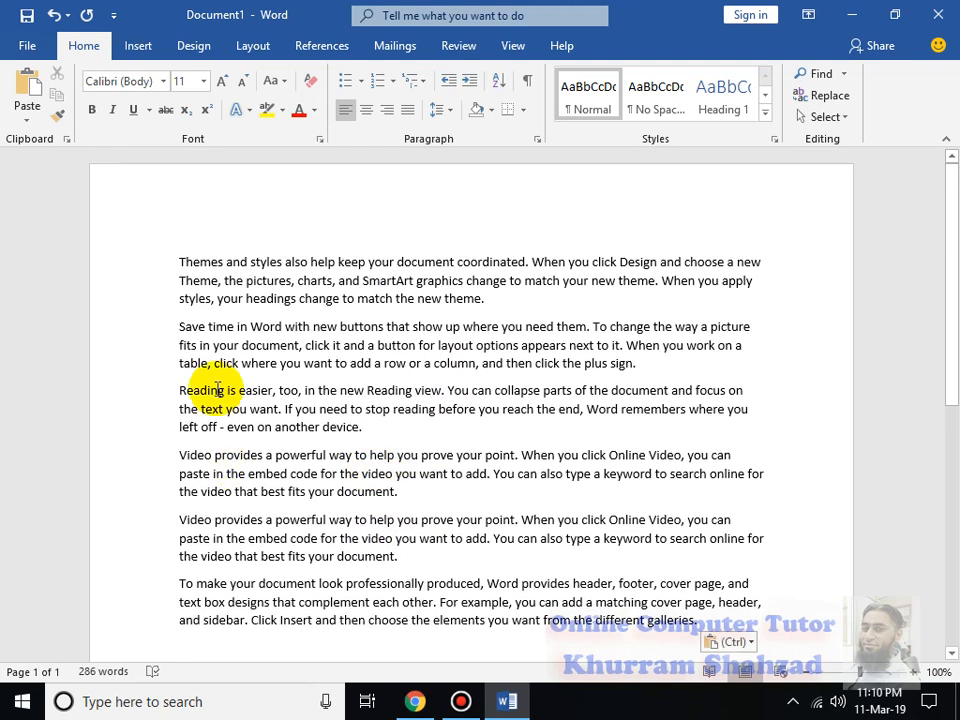
drag(179, 262, 500, 303)
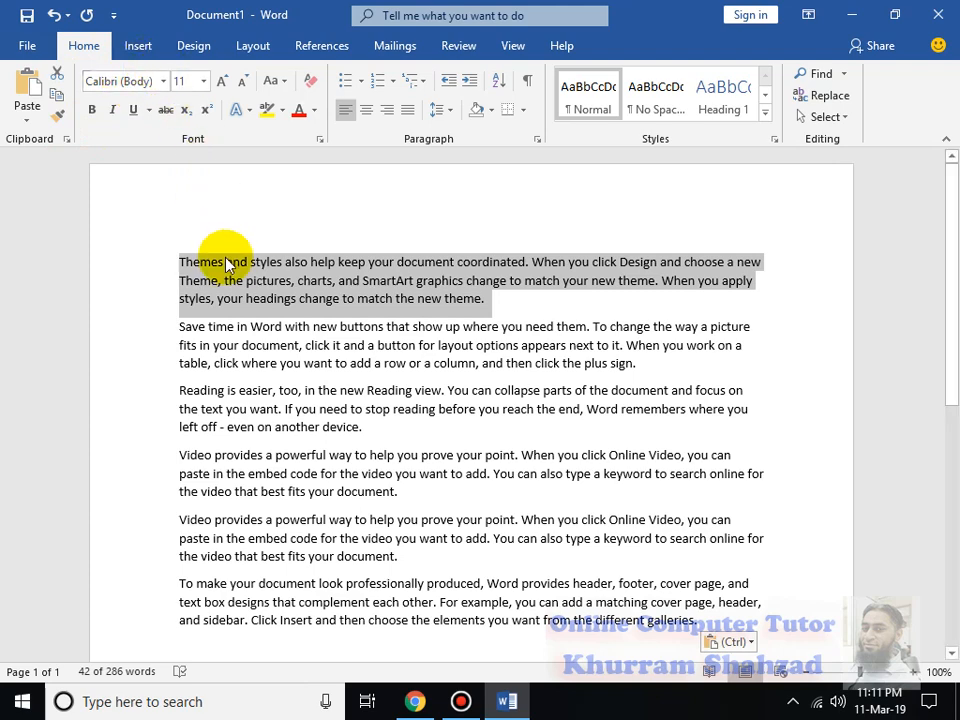
click(241, 297)
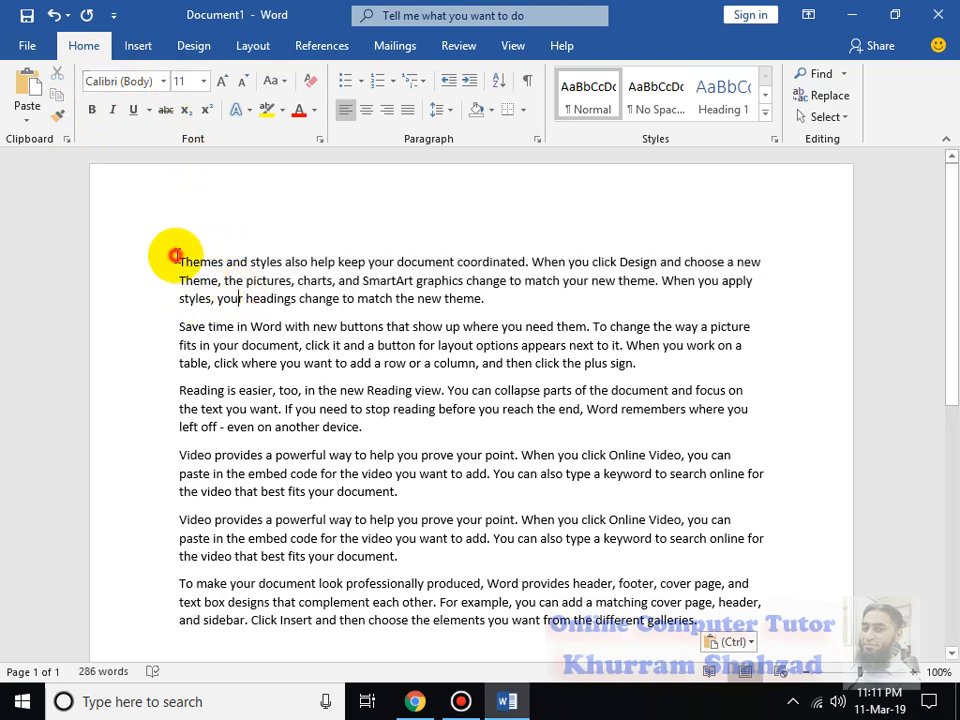
drag(175, 256, 496, 299)
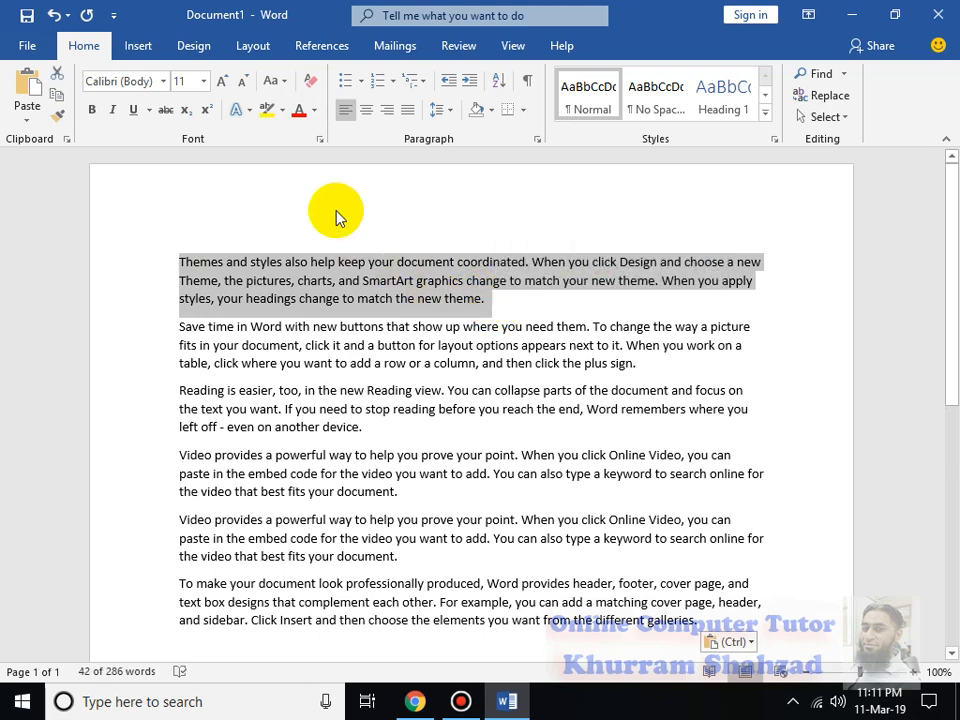
click(163, 81)
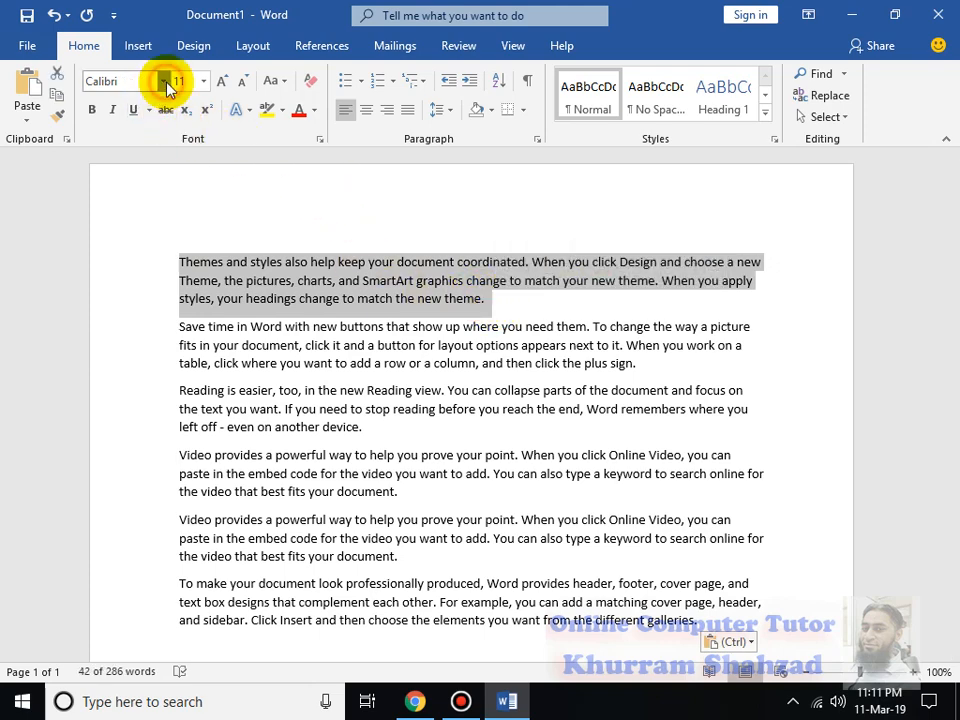
drag(345, 140, 347, 200)
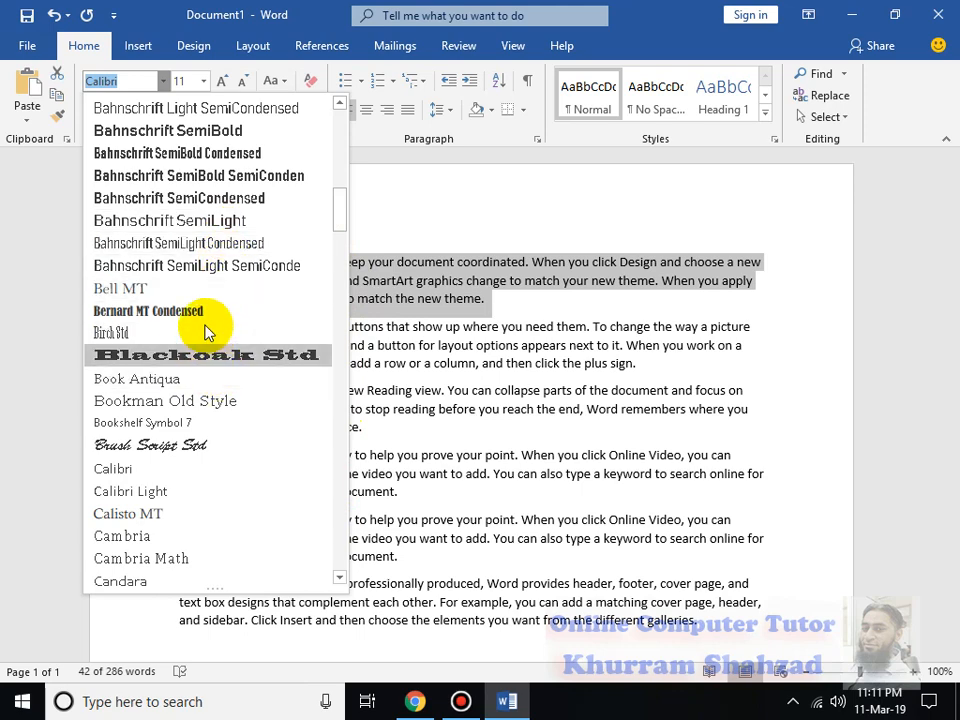
scroll(212, 325, up, 8)
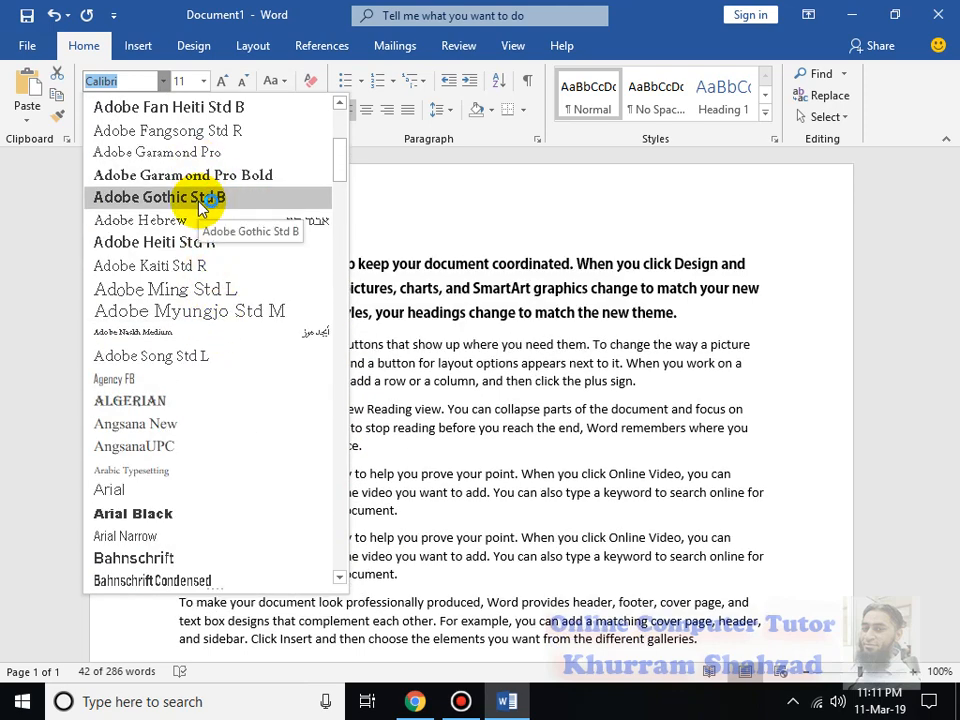
click(205, 200)
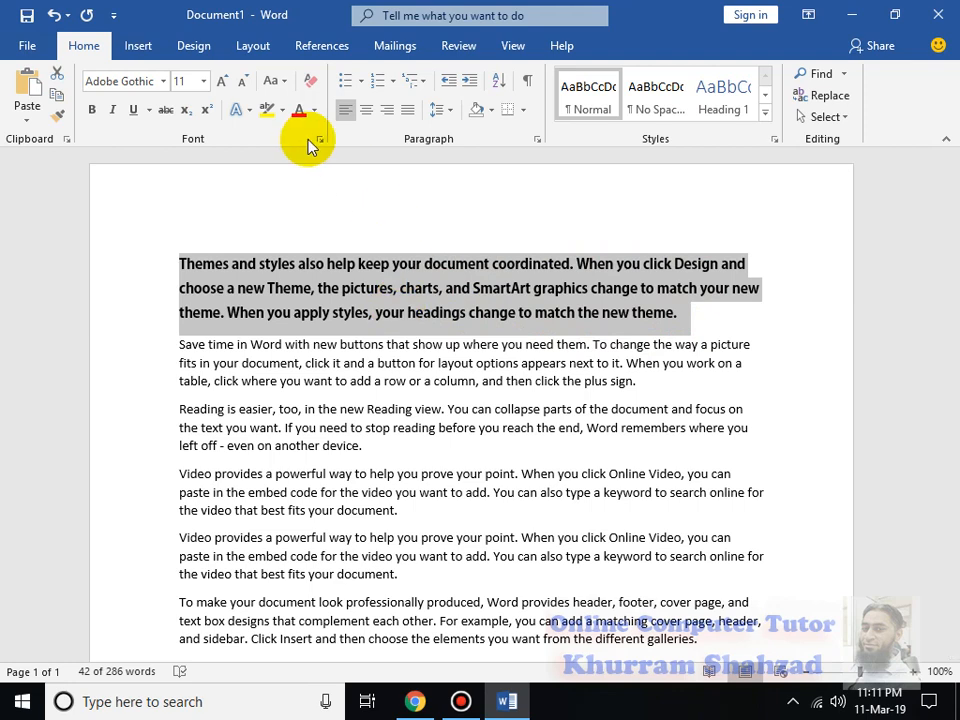
Step: Set the first paragraph's font size to 14 and grow it in increments to 26
click(201, 86)
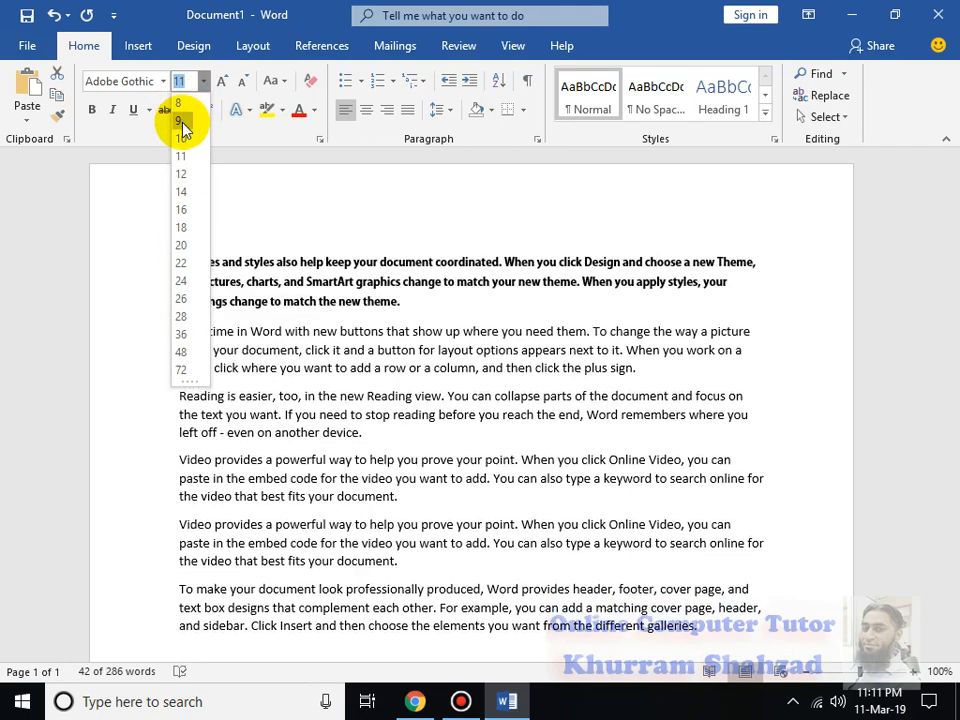
click(180, 192)
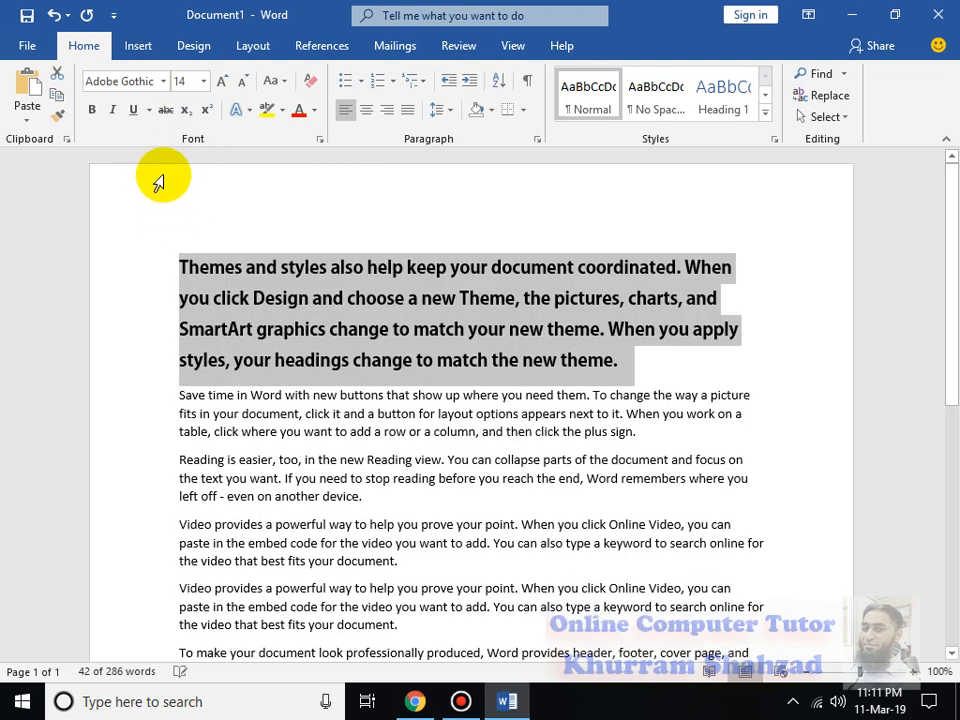
click(224, 88)
click(224, 88)
click(224, 88)
click(224, 88)
click(224, 88)
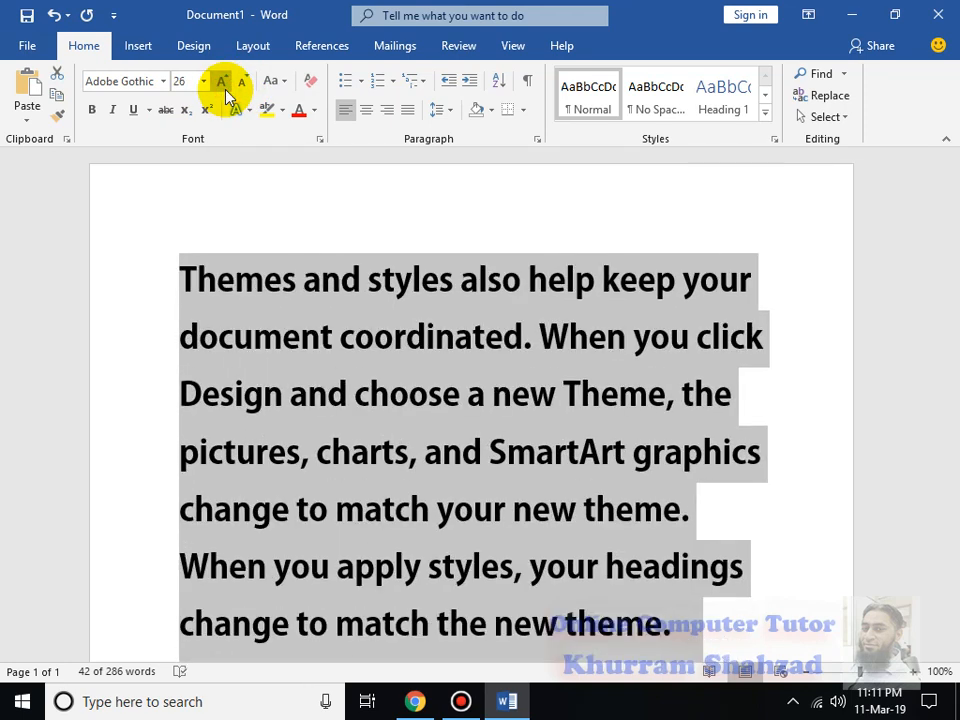
Step: Shrink the first paragraph's font size in increments to 16
click(242, 88)
click(242, 88)
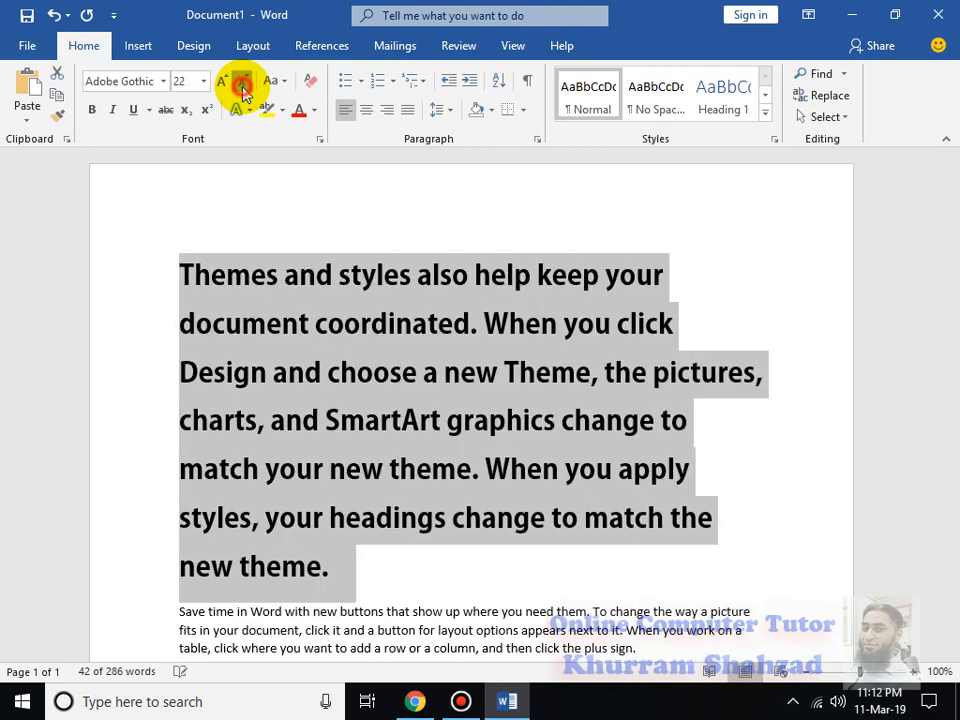
click(242, 88)
click(242, 88)
click(242, 88)
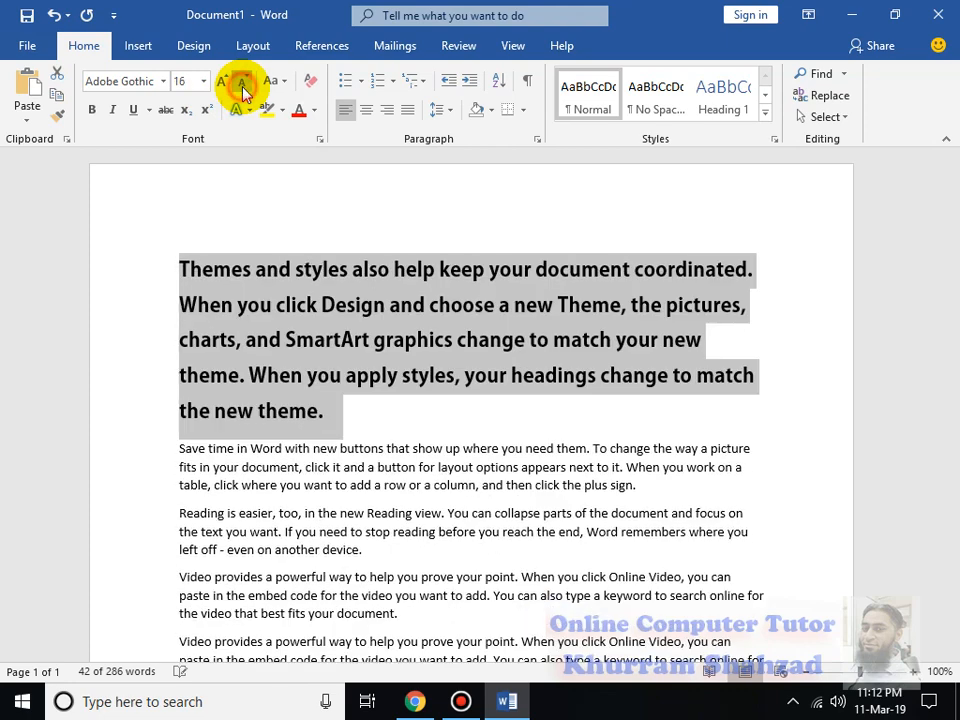
Step: Format the first paragraph as bold italic text with a double underline
click(96, 111)
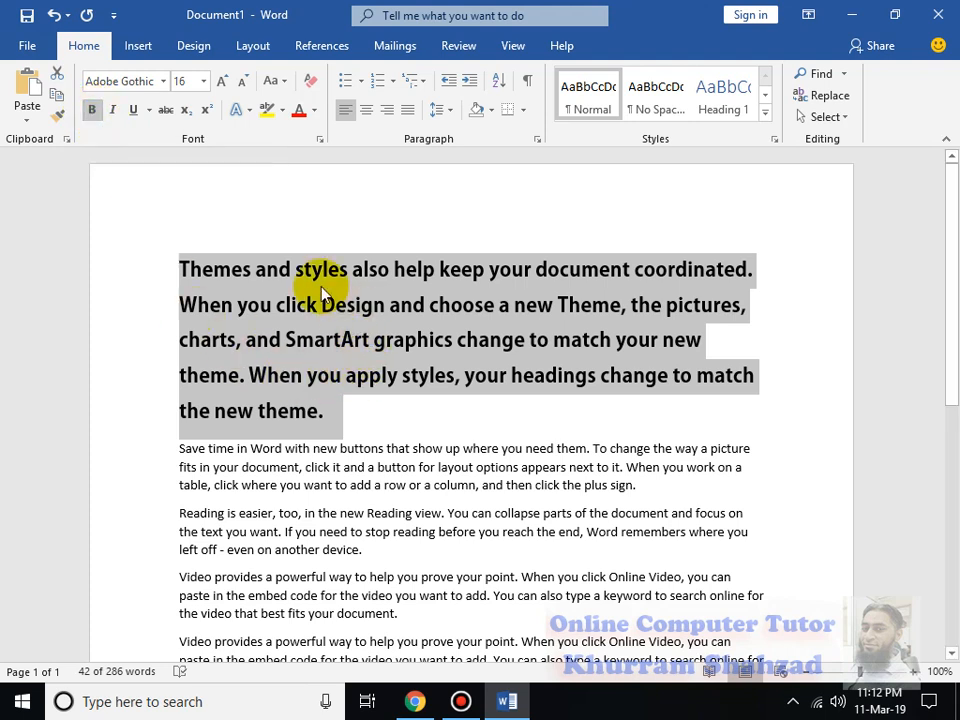
click(113, 110)
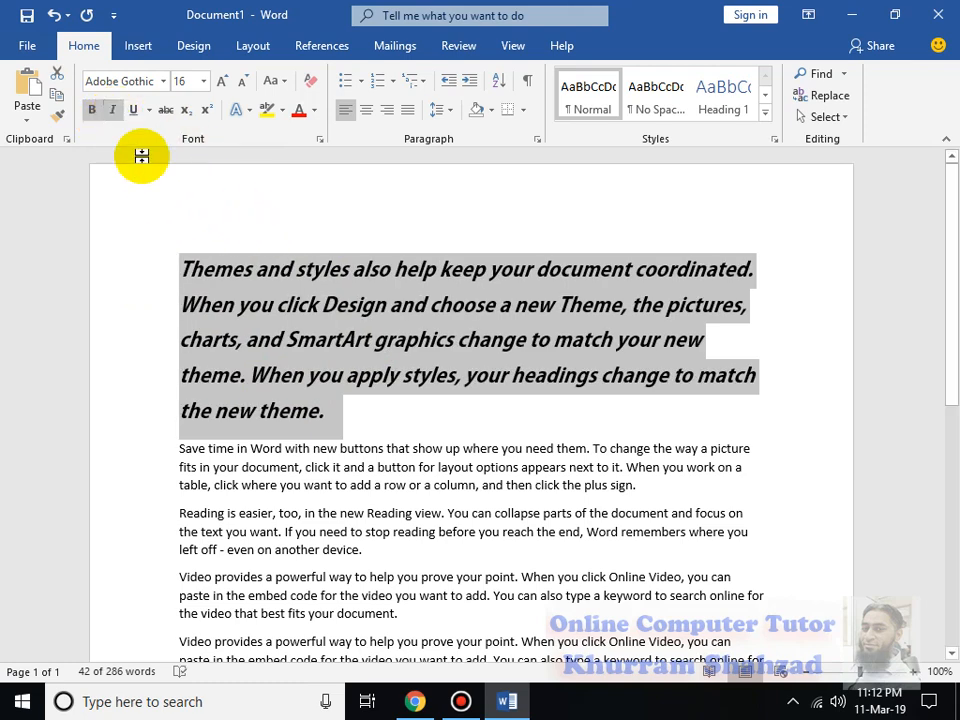
click(137, 111)
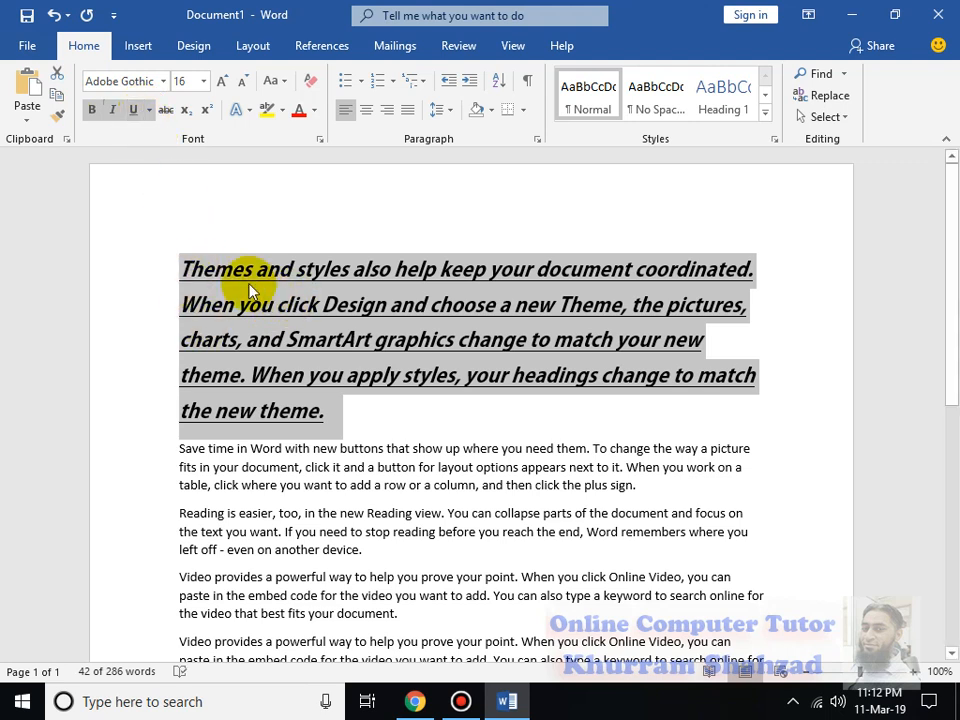
click(149, 110)
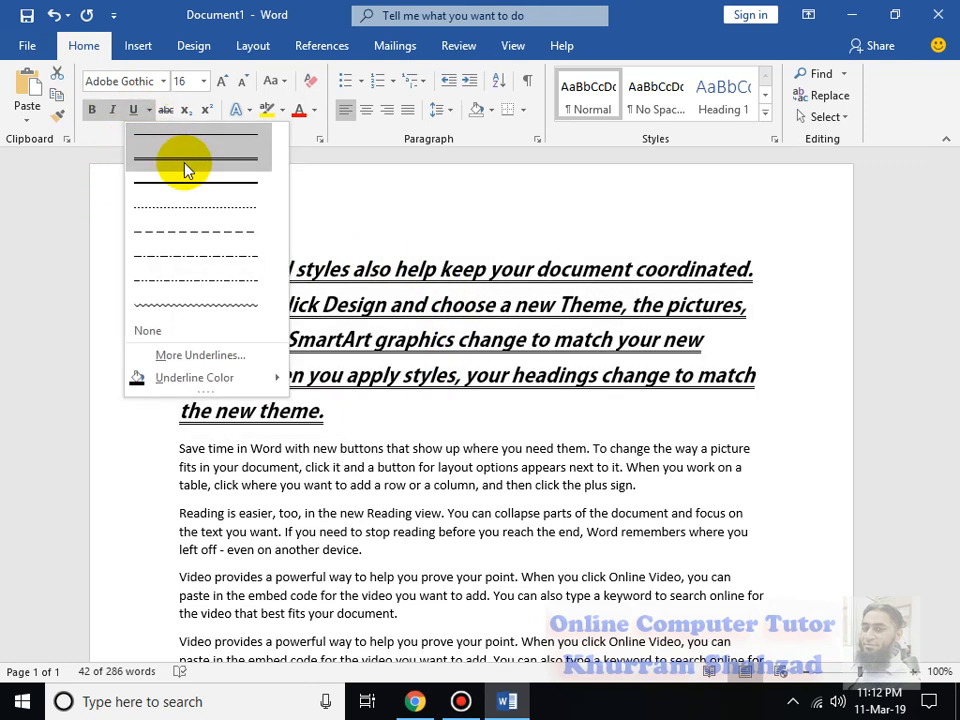
click(184, 162)
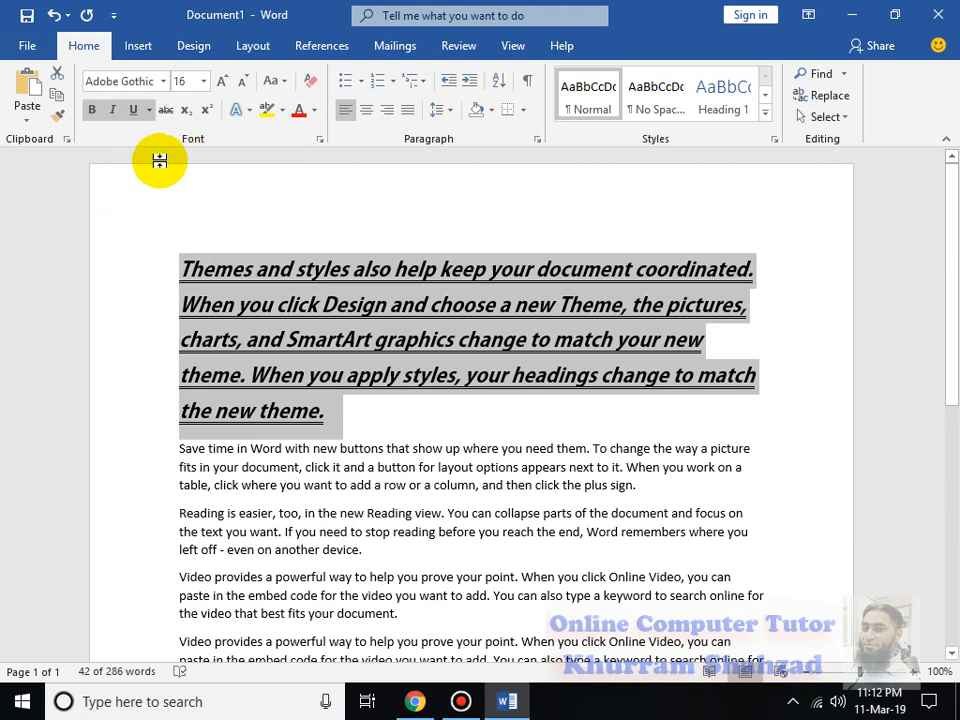
Step: Set the underline color of the first paragraph to the standard red
click(150, 113)
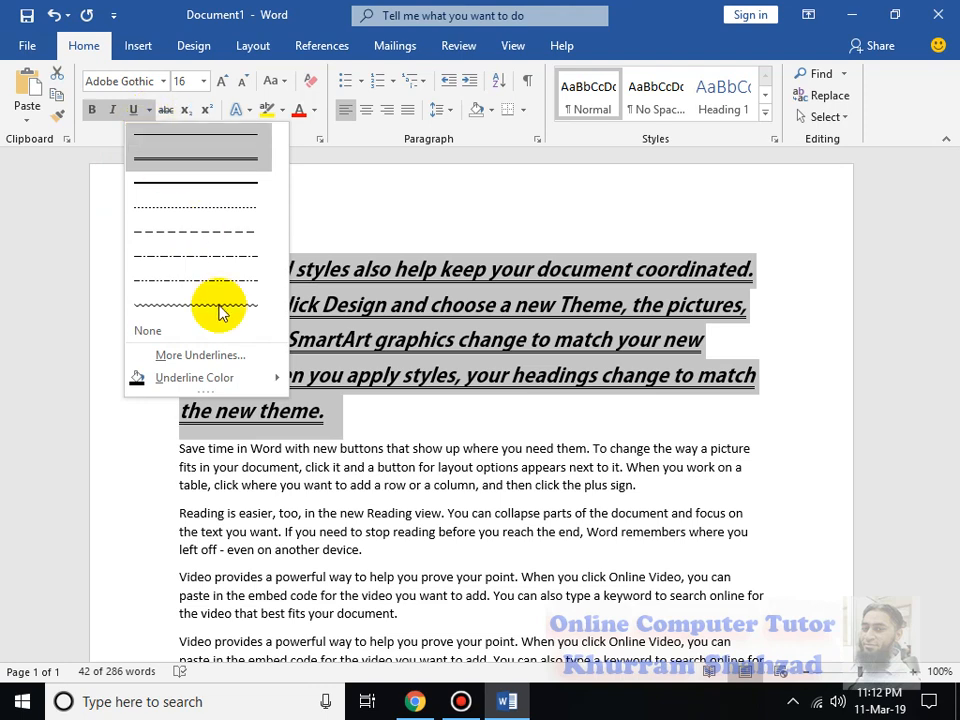
click(218, 379)
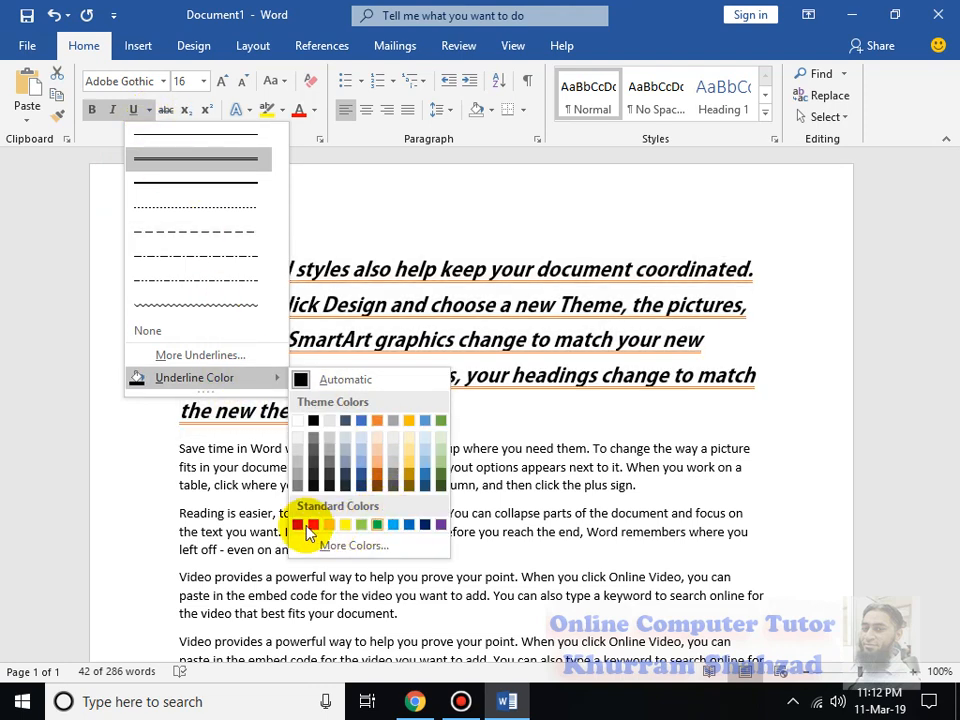
click(314, 527)
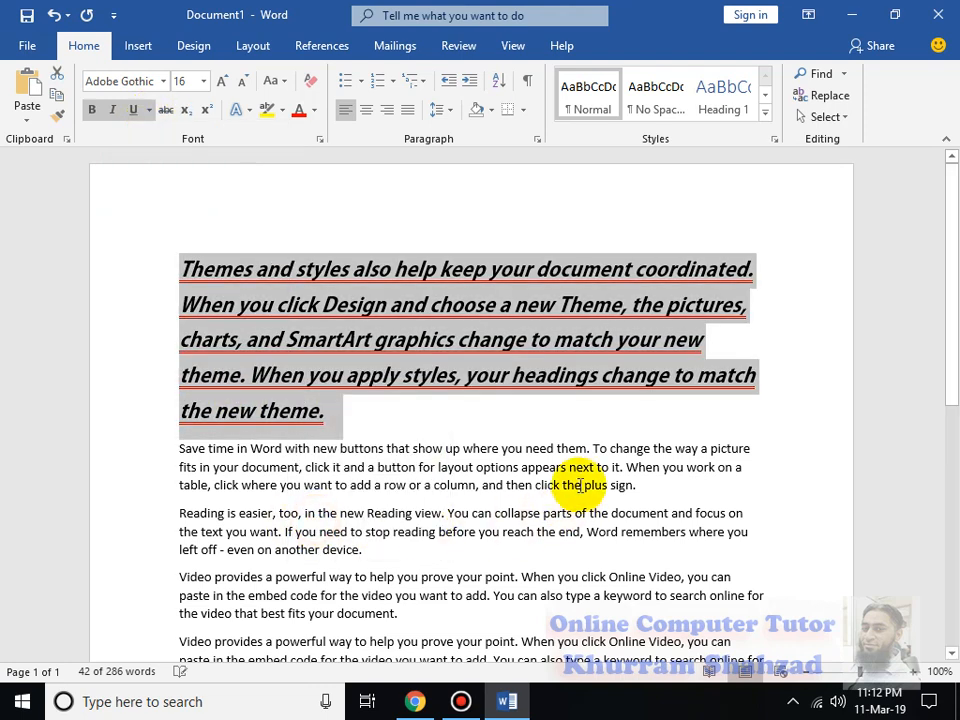
click(488, 380)
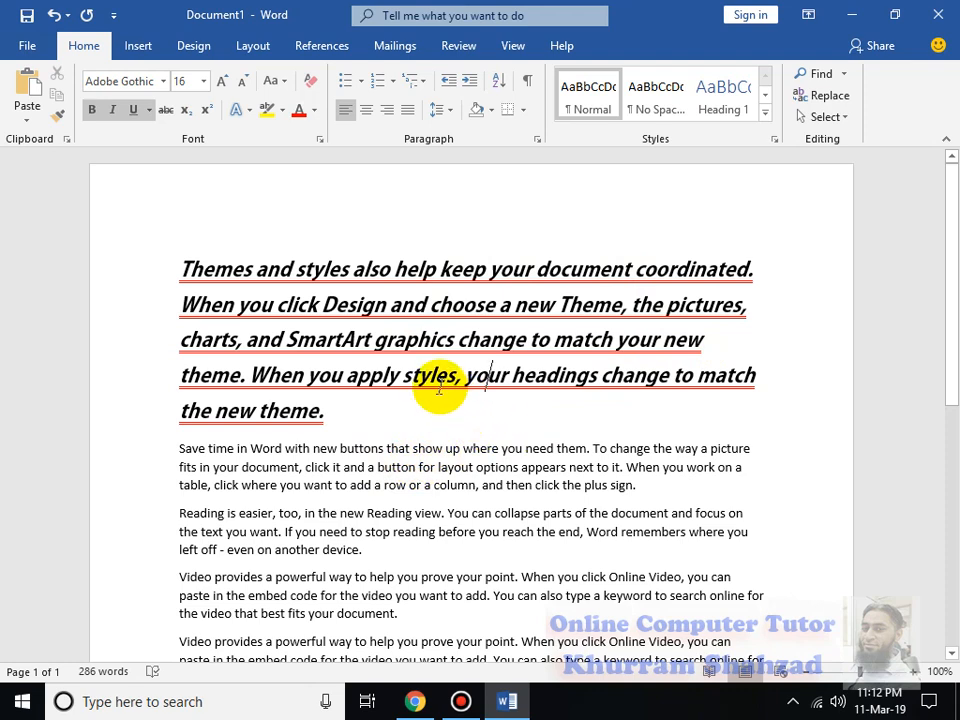
Step: Convert the whole first paragraph to UPPERCASE and follow it with a conversion to lowercase
drag(351, 420, 156, 272)
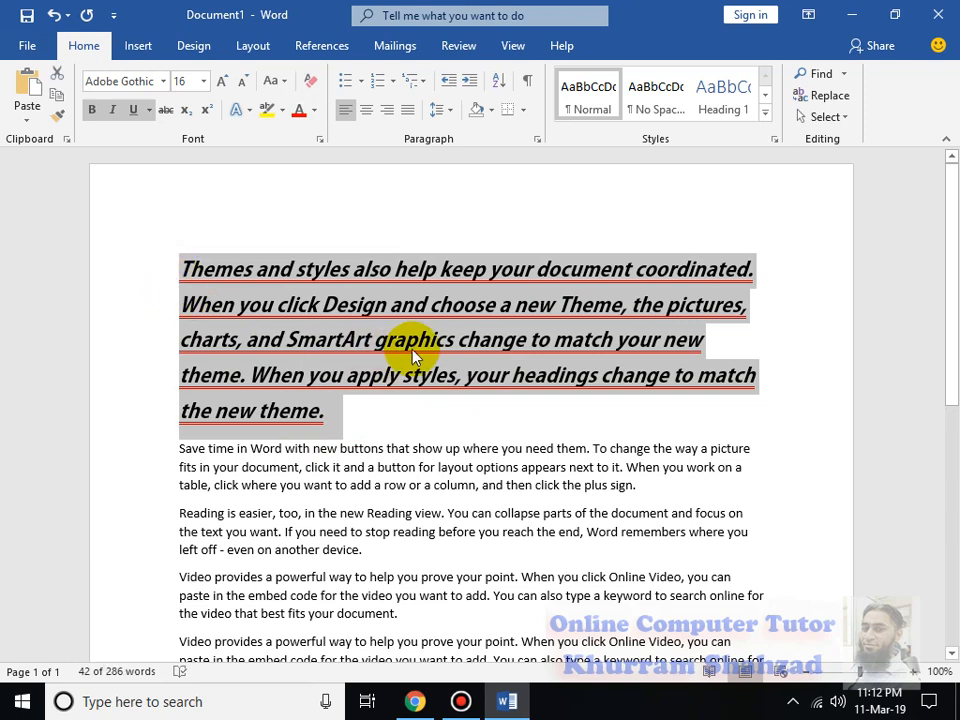
click(289, 86)
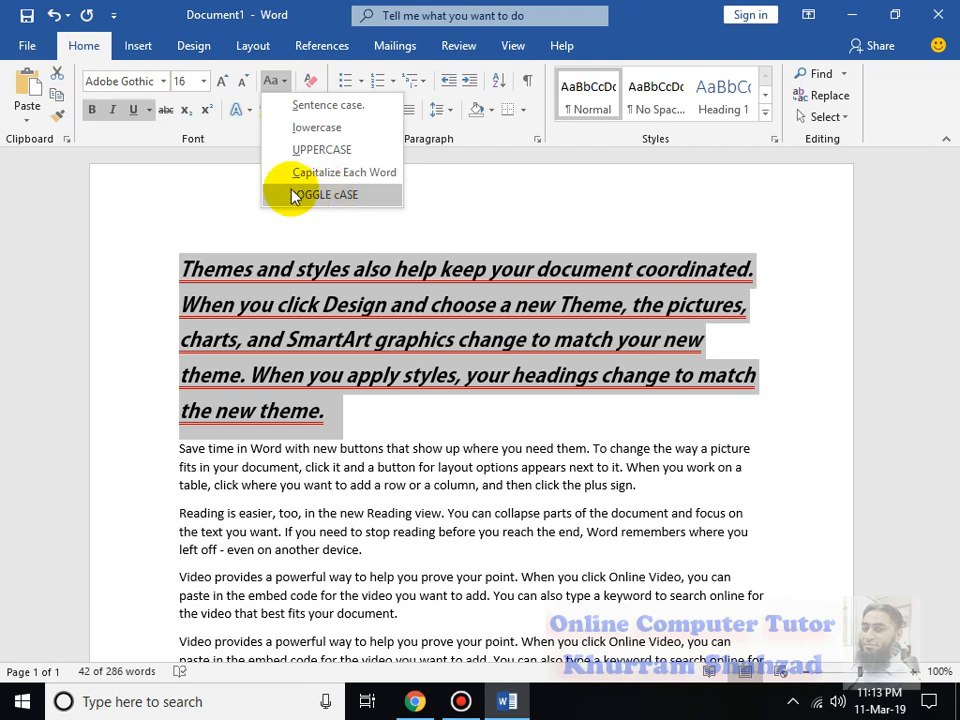
click(329, 153)
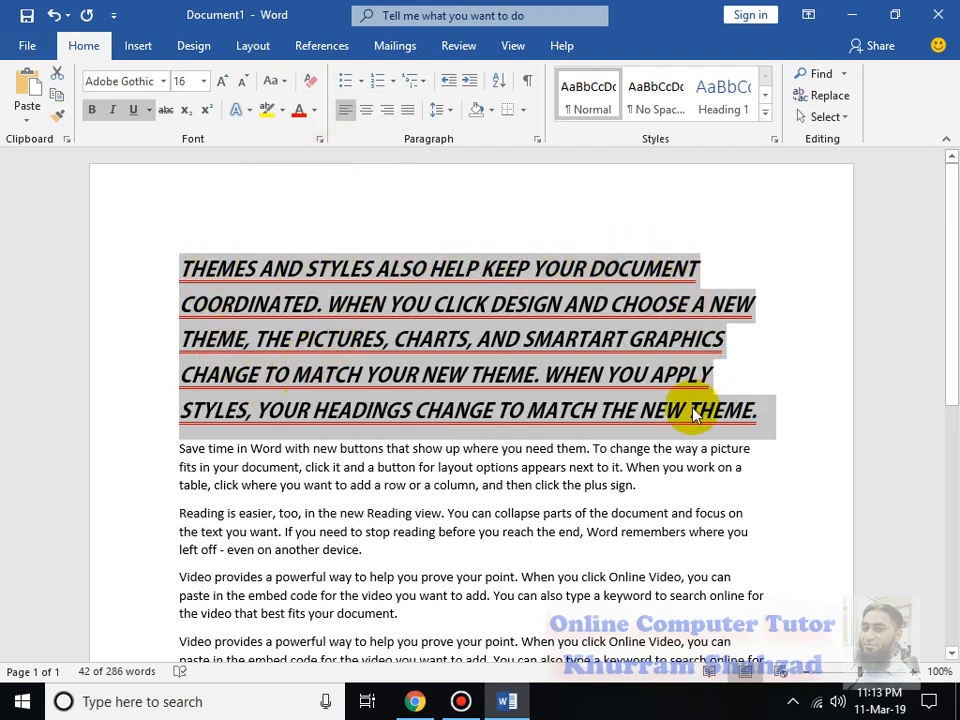
click(287, 82)
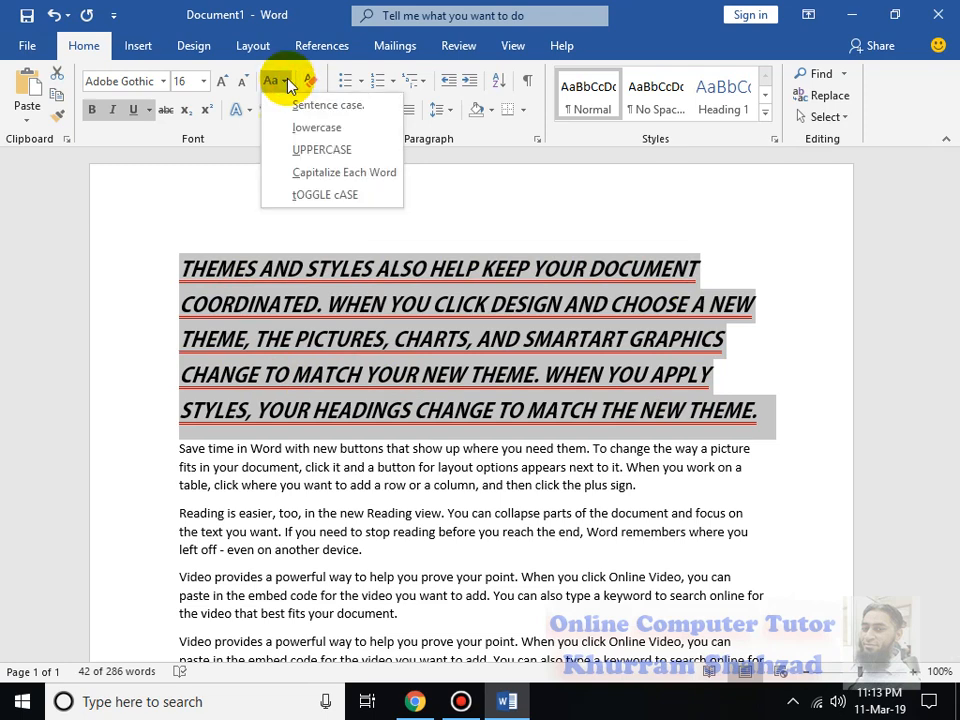
click(307, 133)
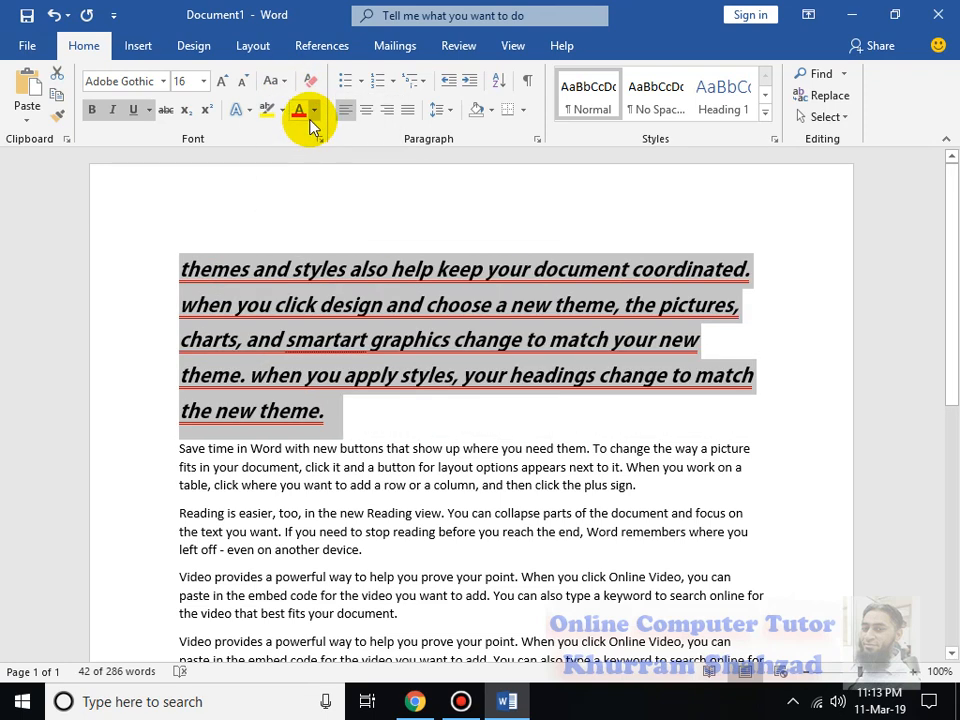
Step: Apply Sentence case to the first paragraph, followed by Capitalize Each Word
click(288, 82)
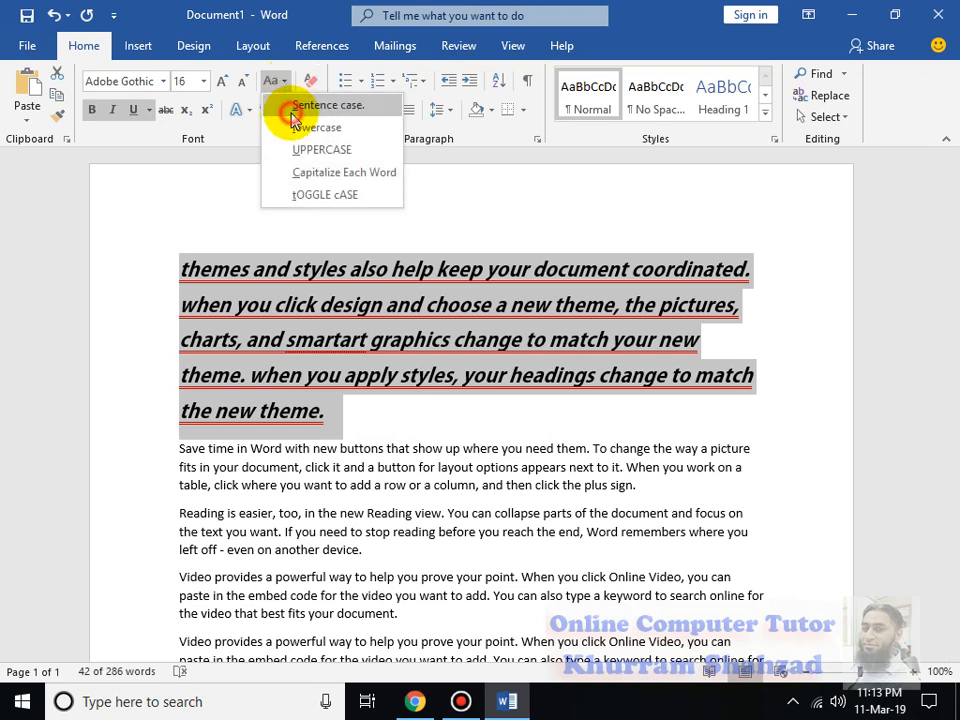
click(276, 104)
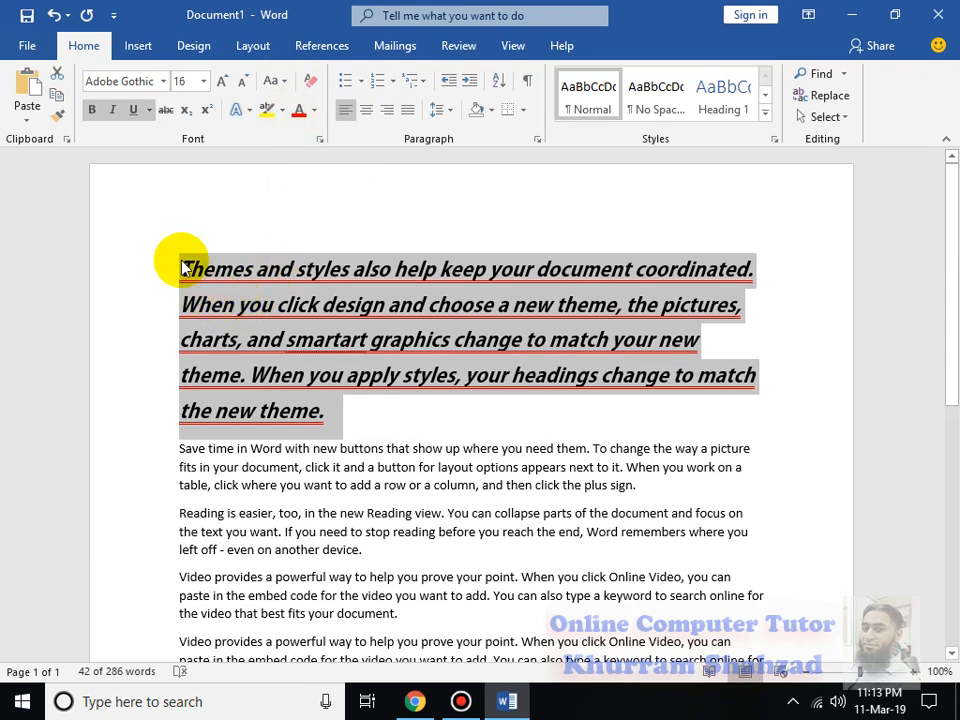
click(281, 82)
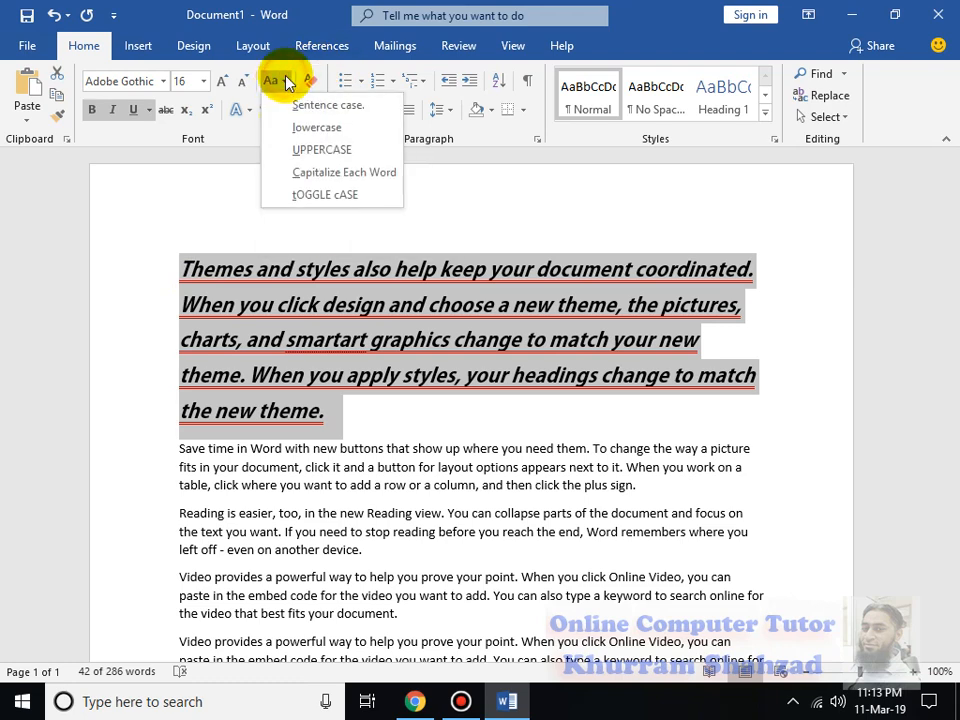
click(341, 174)
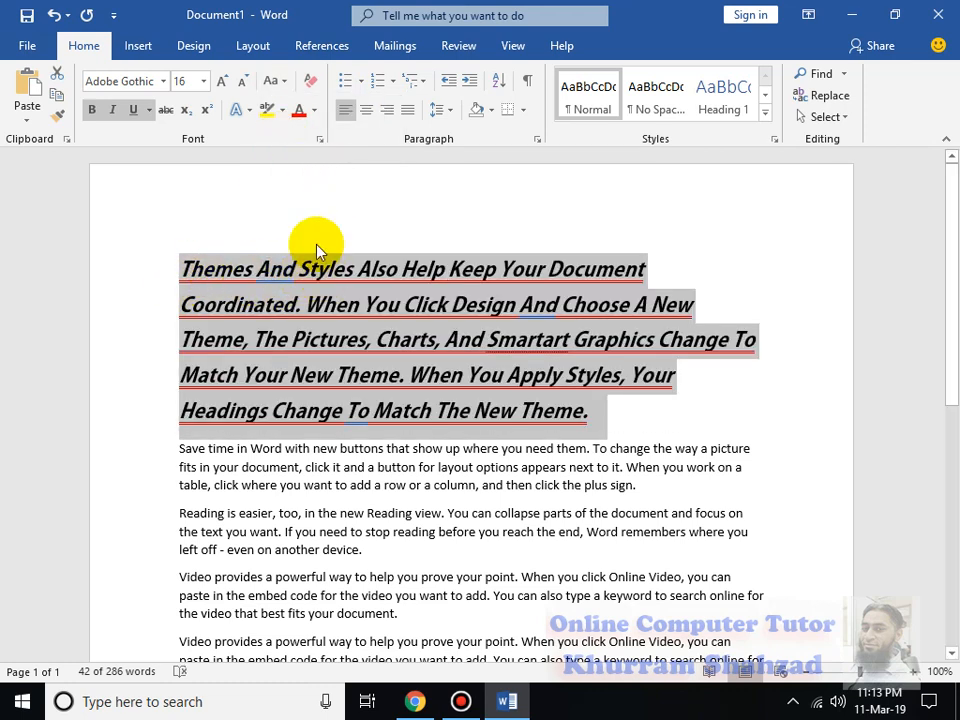
Step: Apply tOGGLE cASE to the first paragraph, followed by a return to lowercase
click(285, 84)
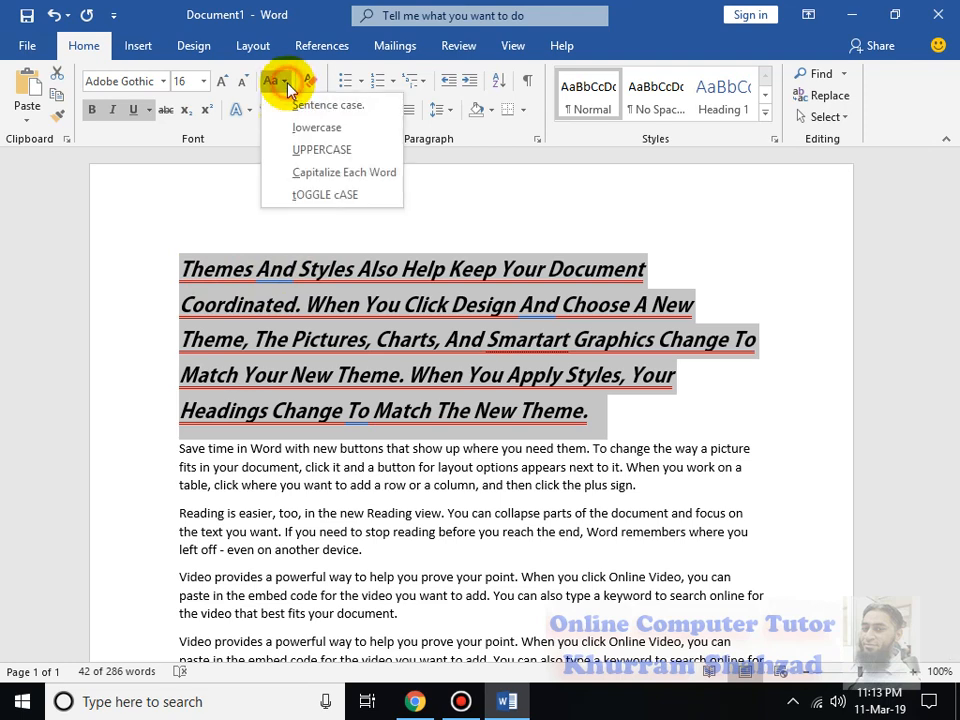
click(358, 196)
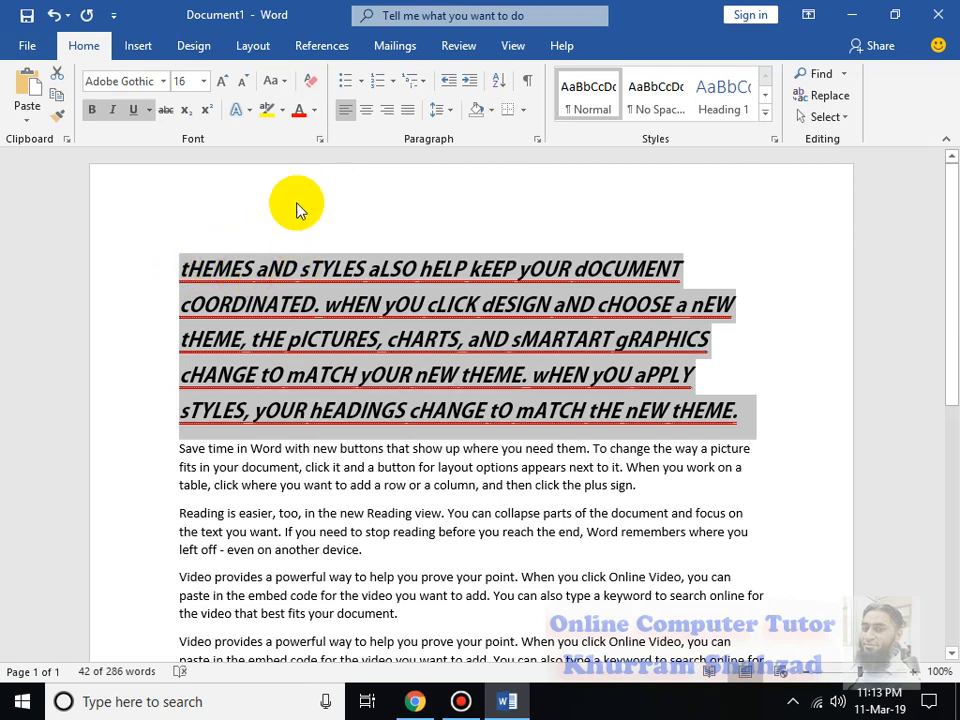
click(274, 81)
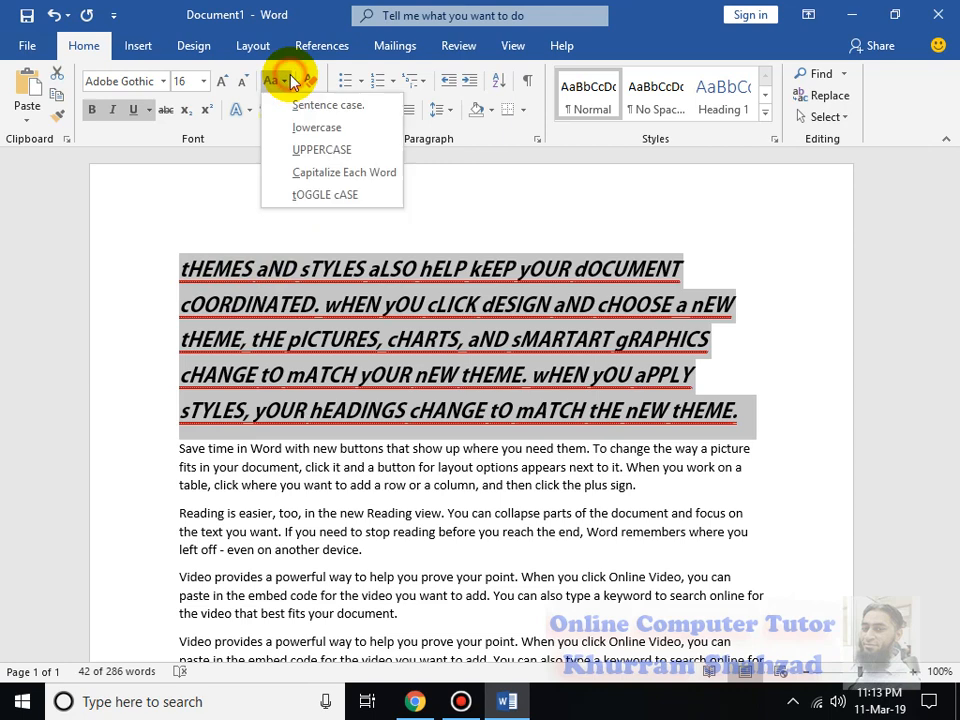
click(300, 128)
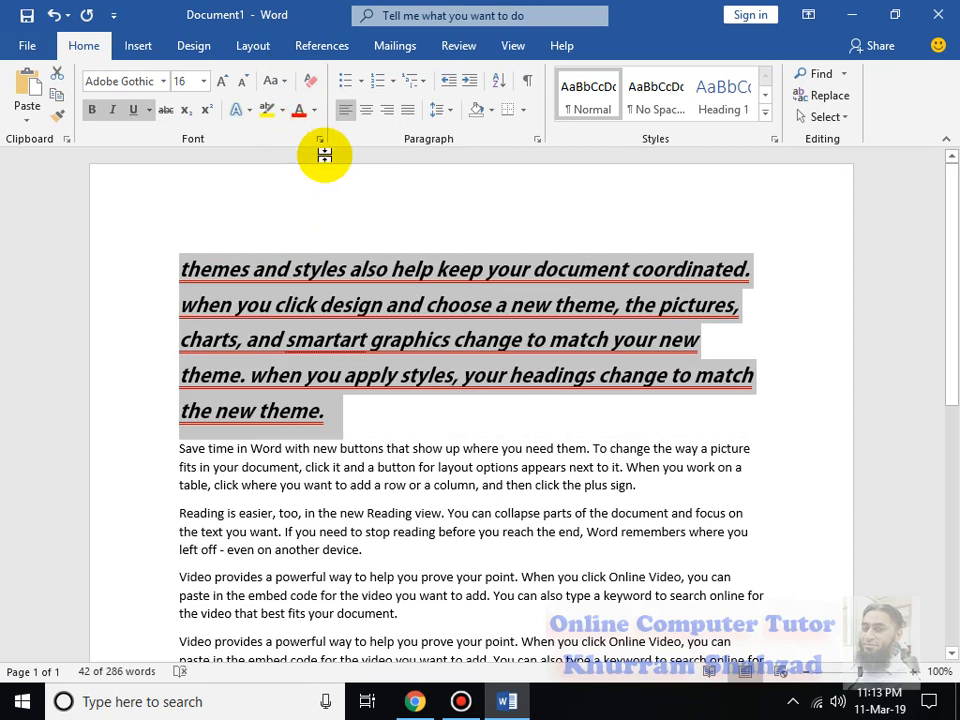
Step: Color the first paragraph's text light green and highlight it in dark red
click(316, 113)
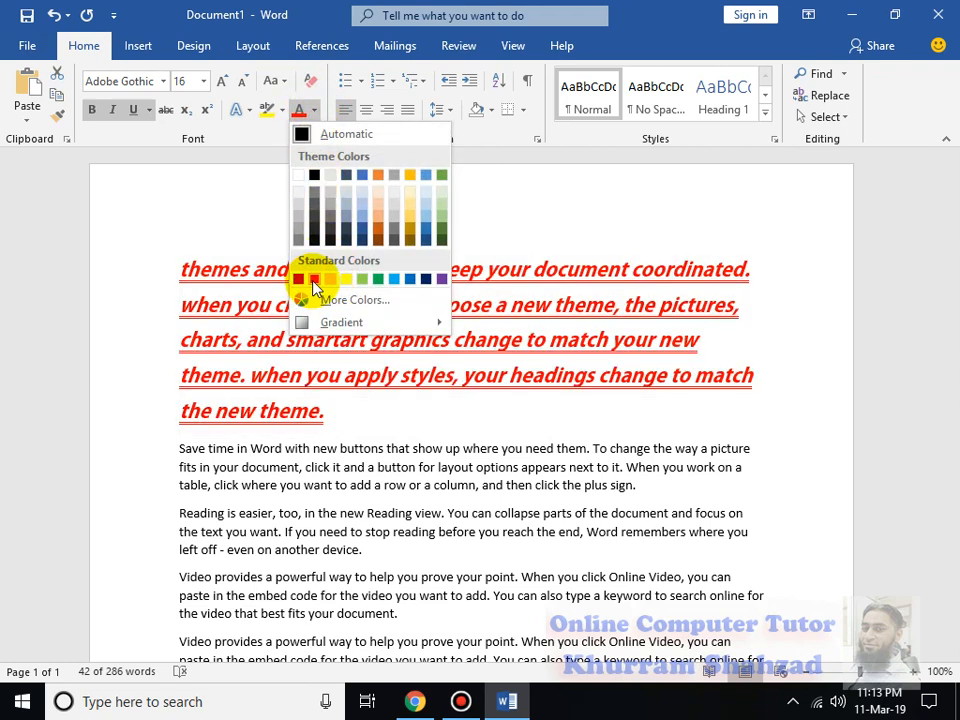
click(366, 279)
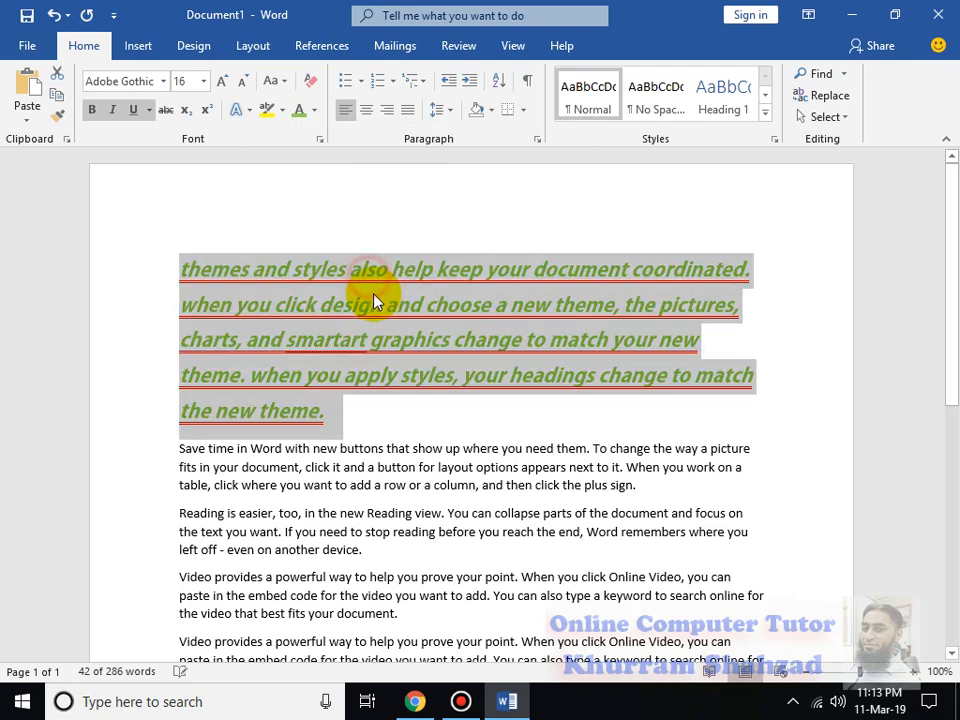
click(283, 112)
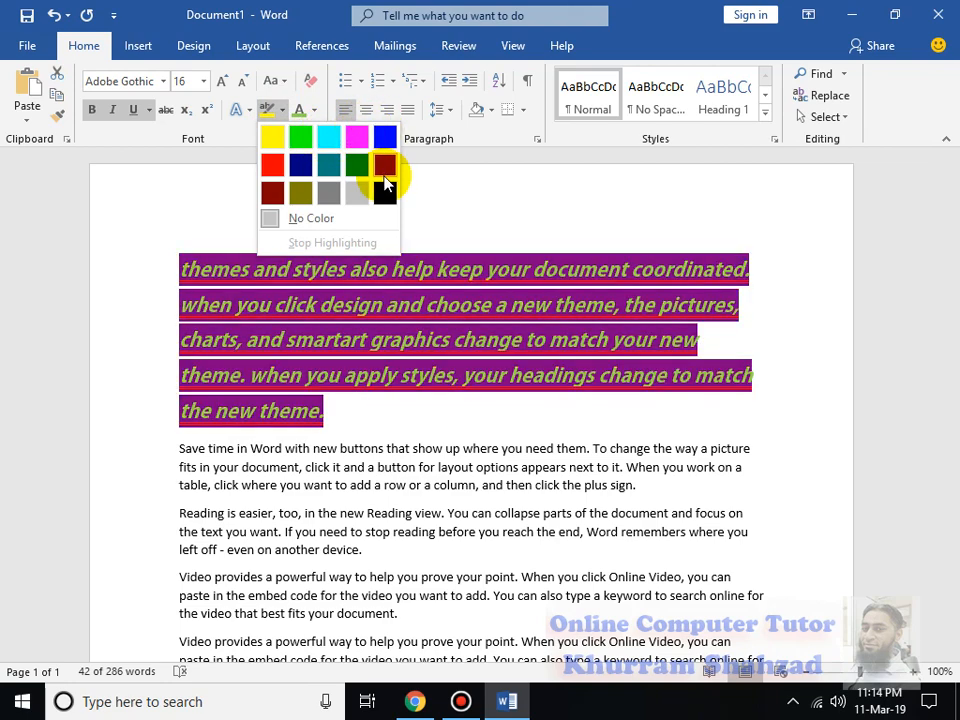
click(276, 200)
click(278, 197)
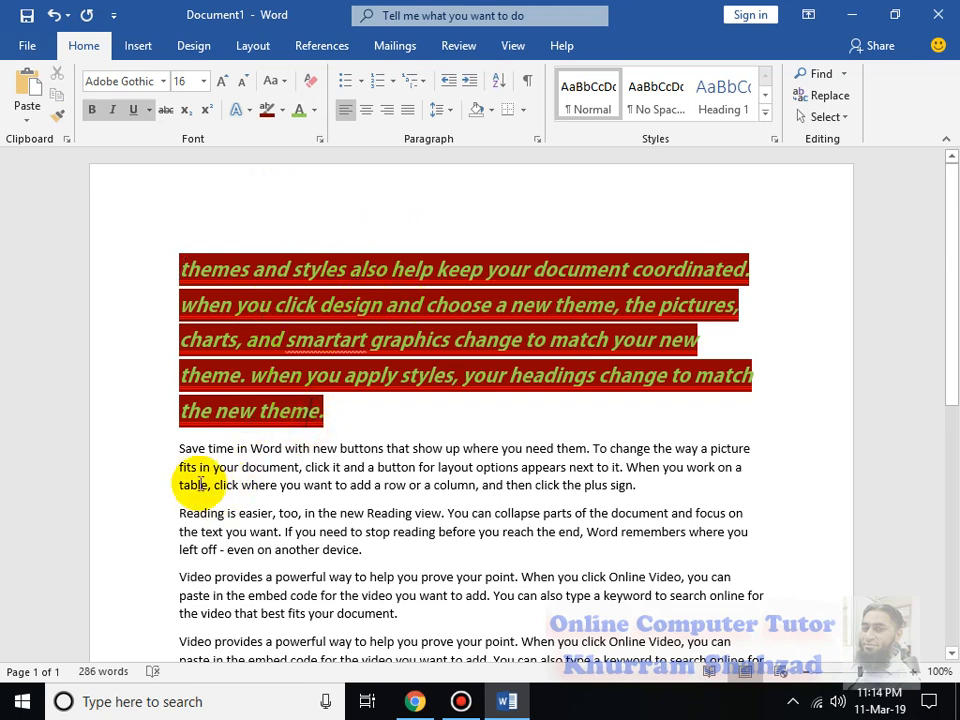
Step: Grow the font size of the second paragraph, "Save time in Word…", in increments to 20
drag(179, 449, 756, 491)
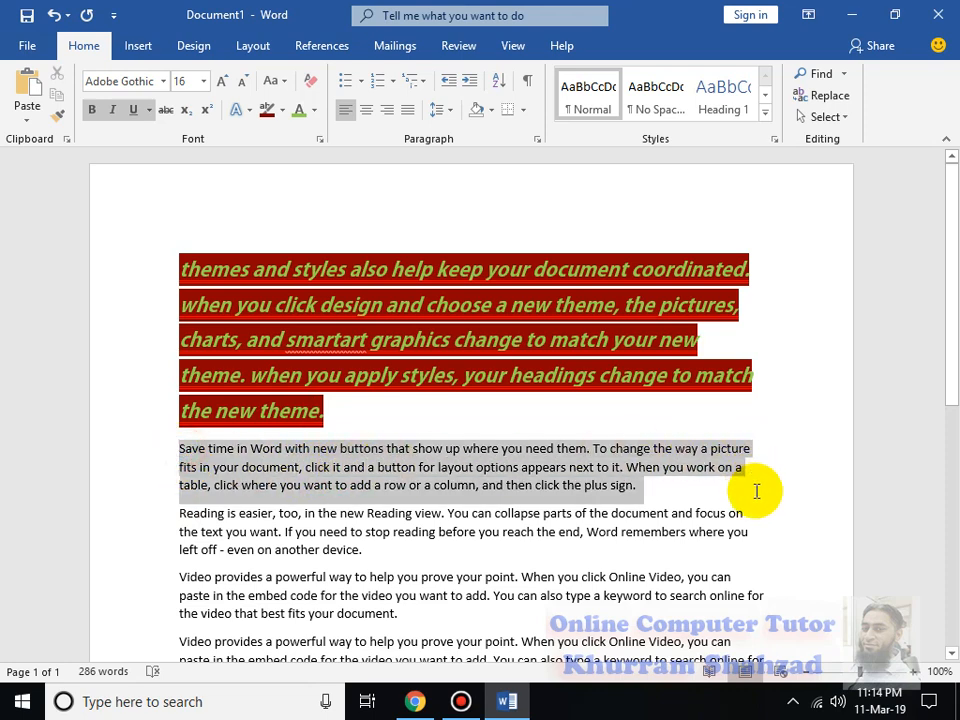
click(229, 82)
click(229, 82)
click(229, 82)
click(229, 82)
click(229, 82)
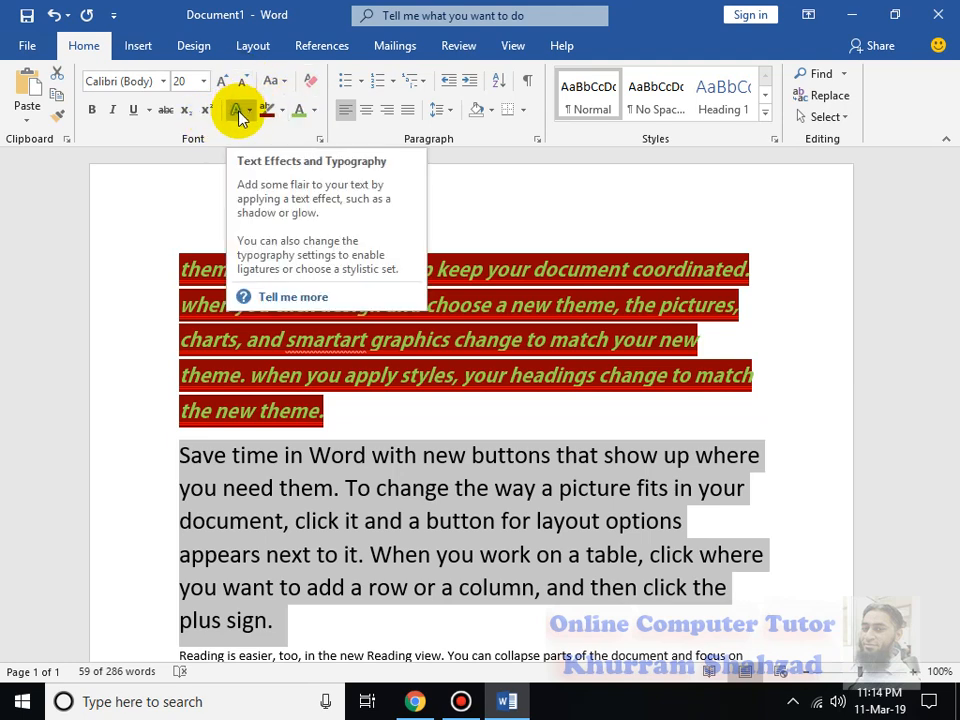
Step: Apply the bold blue shadowed text effect to the second paragraph and set its text outline to red
click(240, 114)
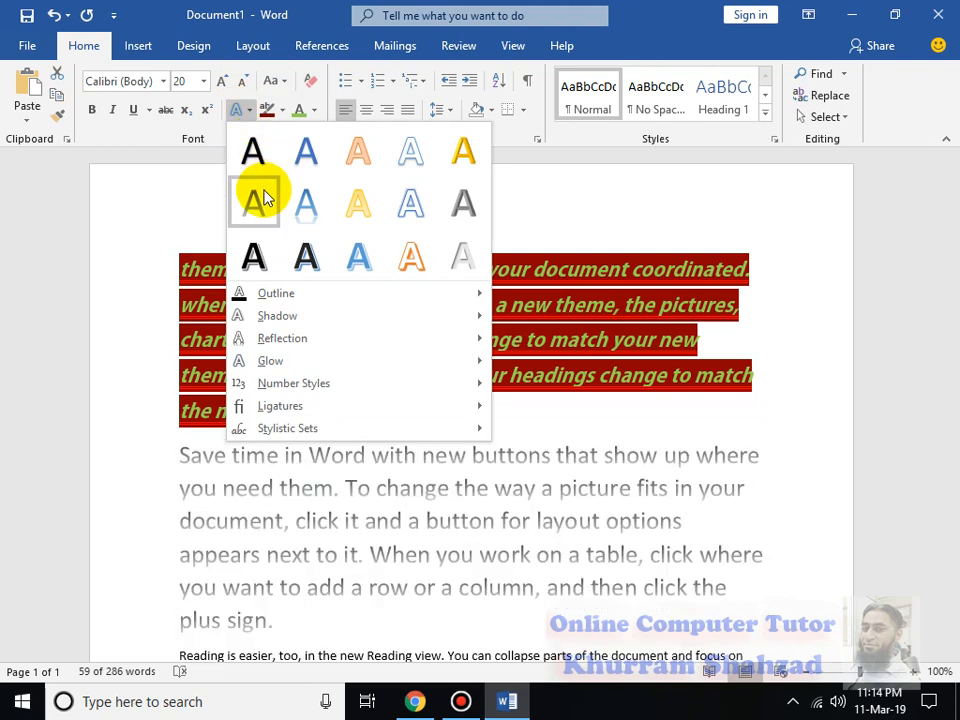
click(365, 262)
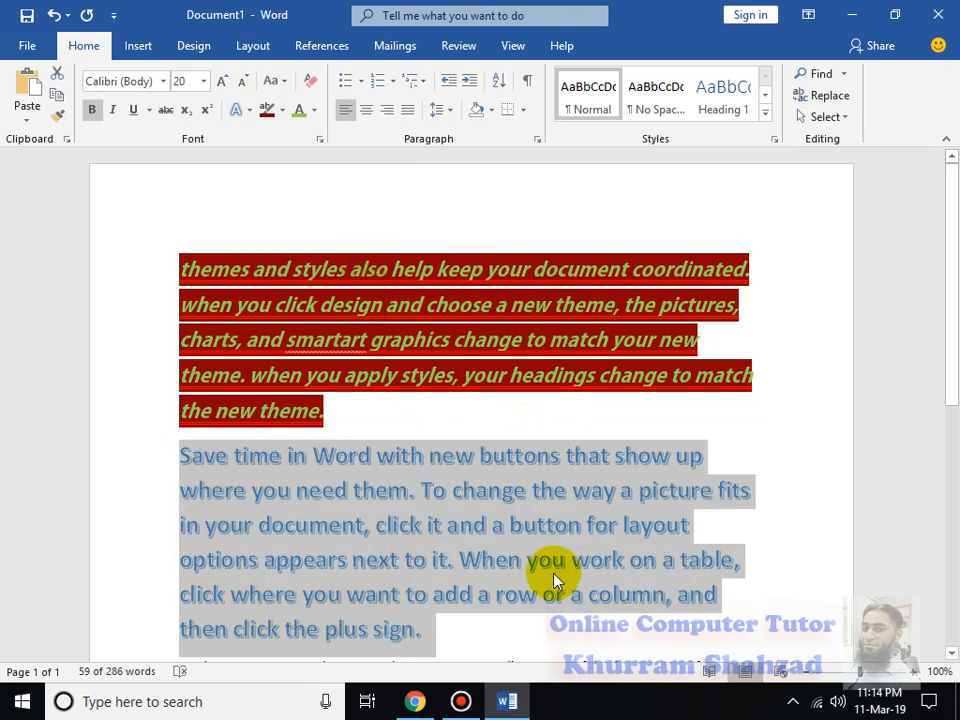
click(283, 110)
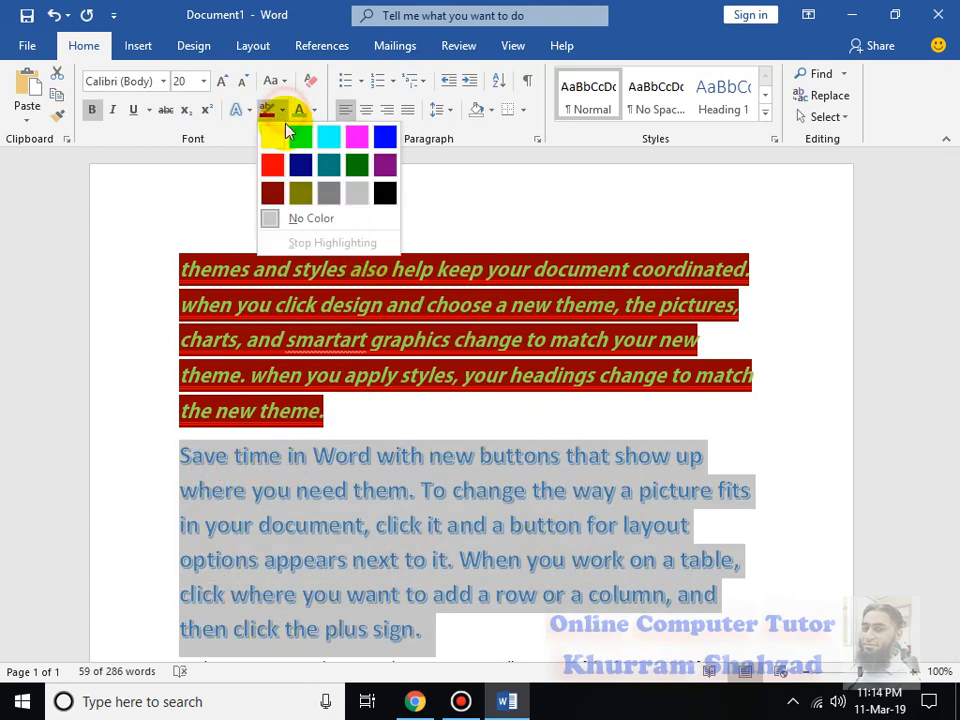
click(248, 109)
click(240, 109)
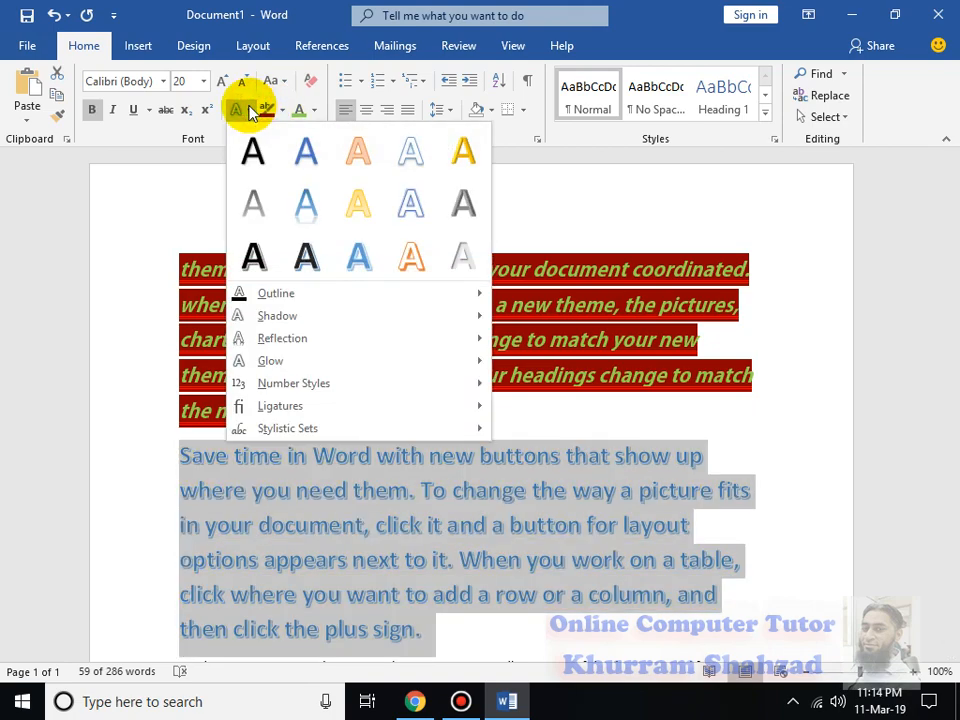
mouse_move(331, 292)
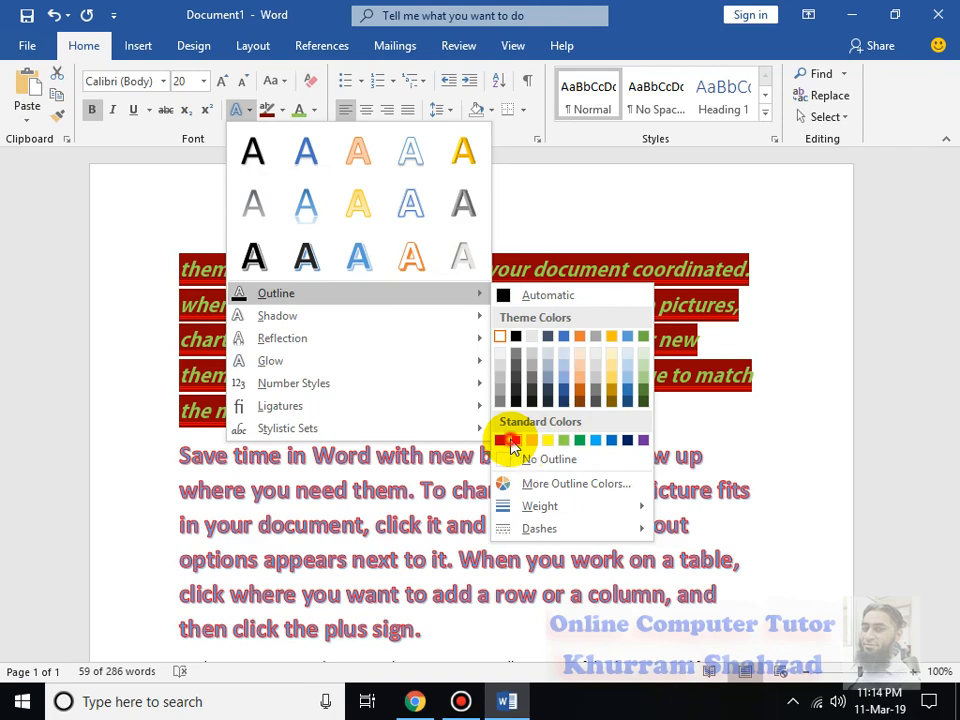
click(512, 445)
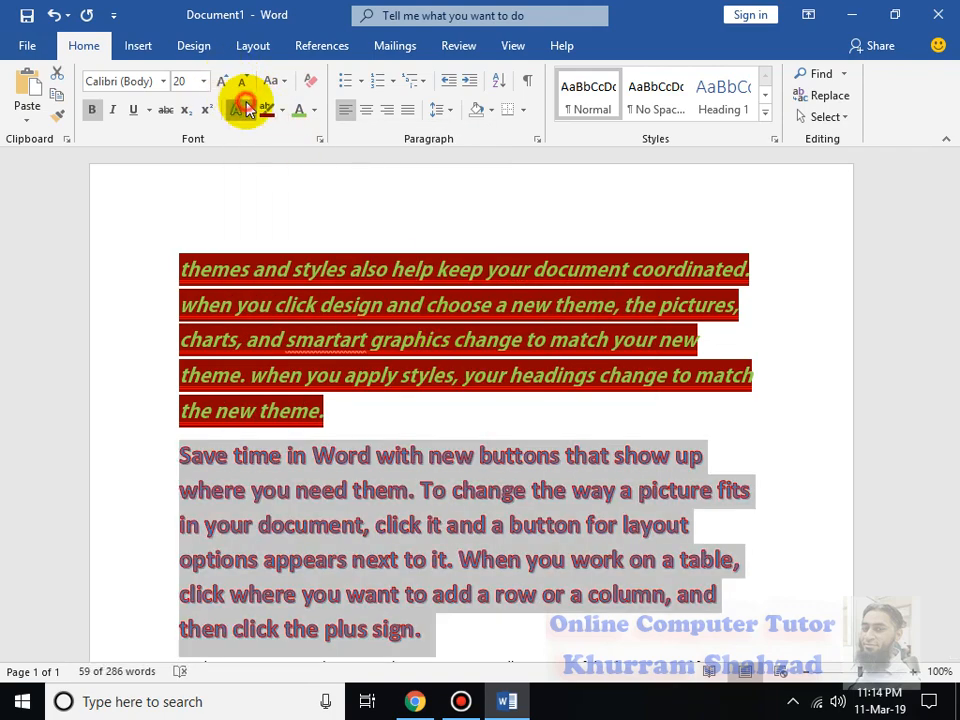
Step: Add the widest orange glow variation to the second paragraph's text
click(245, 109)
mouse_move(262, 316)
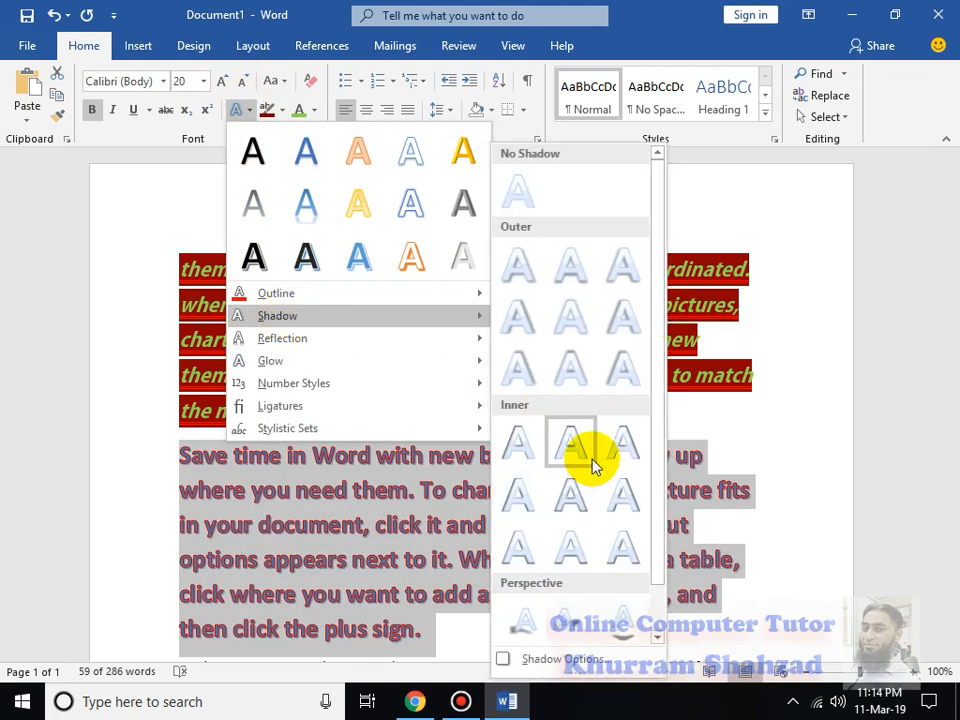
mouse_move(410, 360)
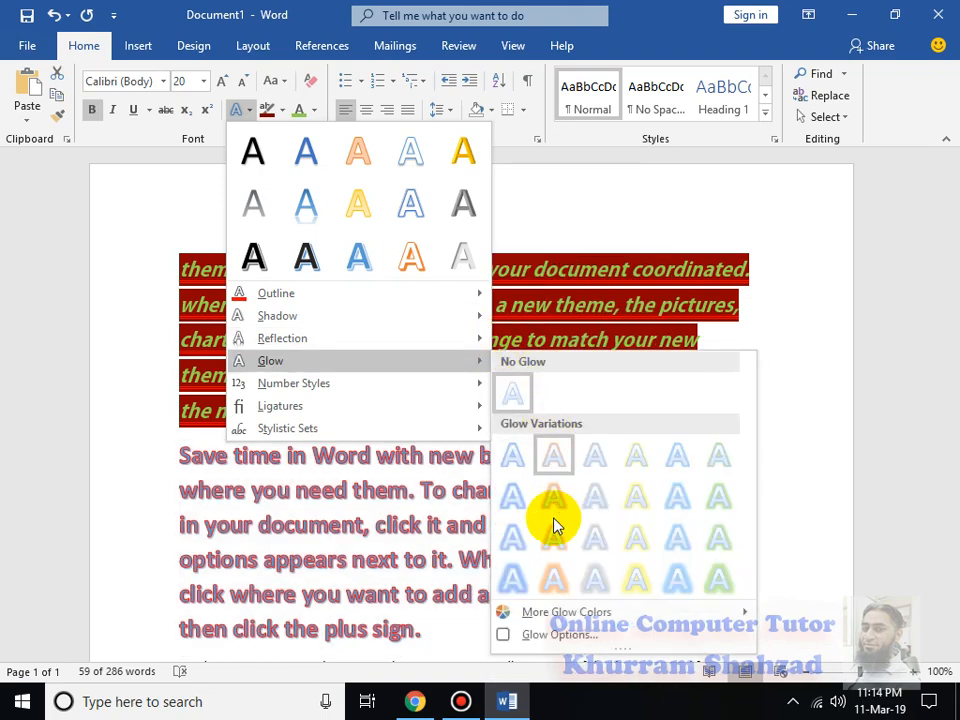
click(547, 568)
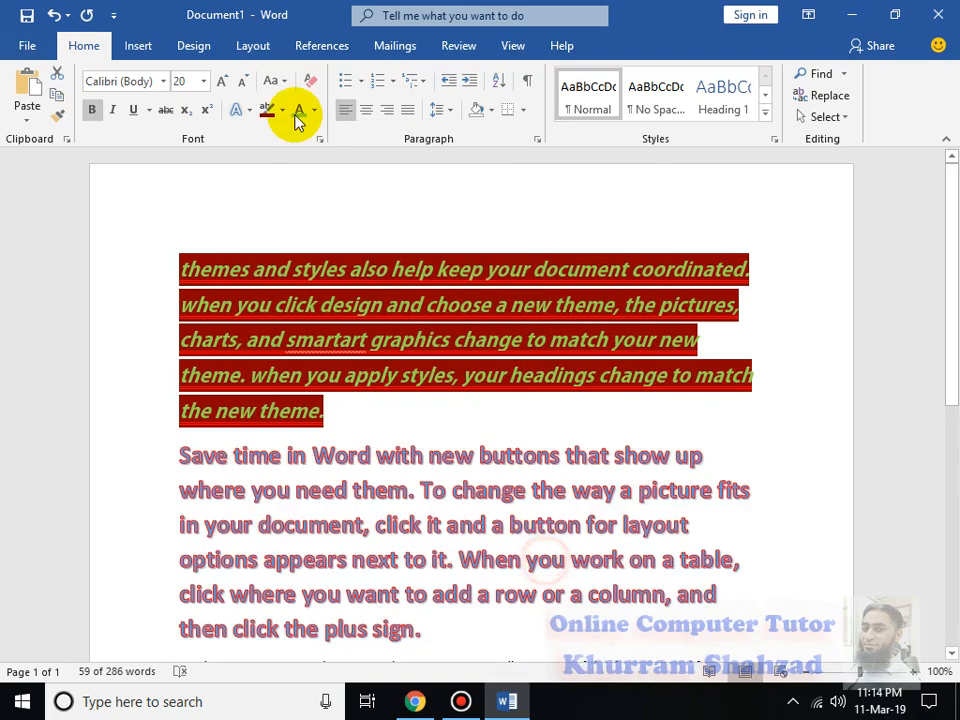
Step: Change the second paragraph's text glow to the widest gold glow variation
click(245, 109)
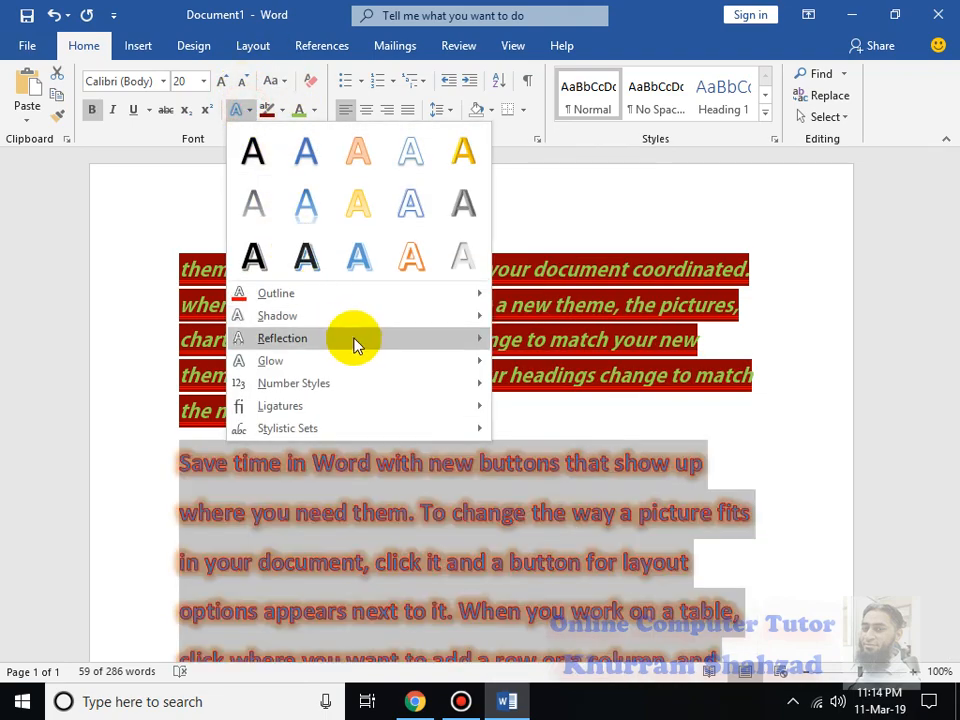
mouse_move(360, 362)
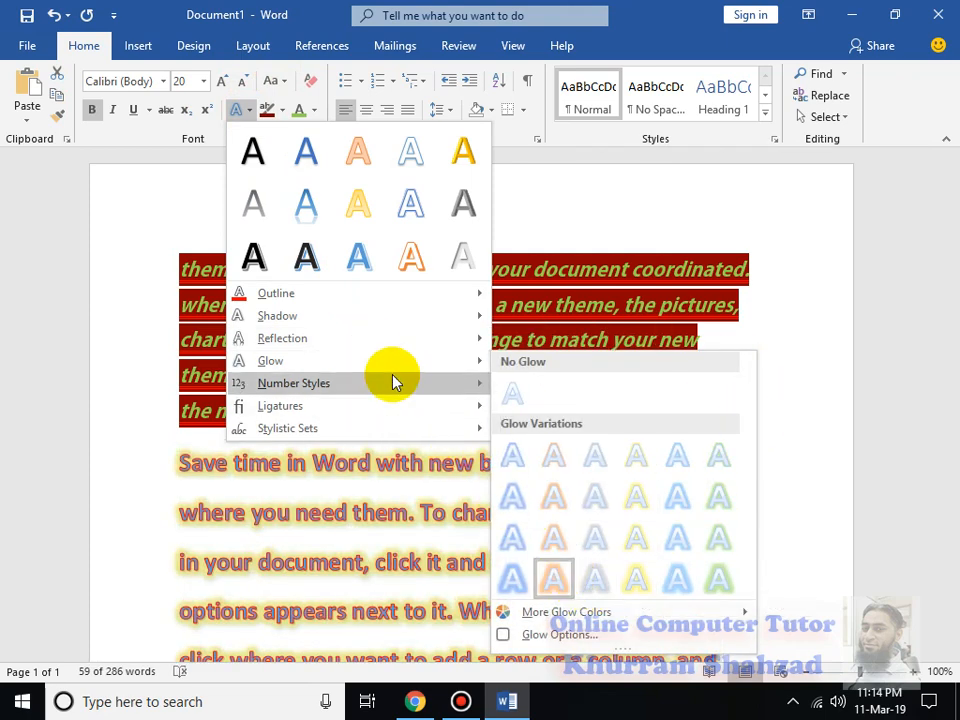
mouse_move(432, 360)
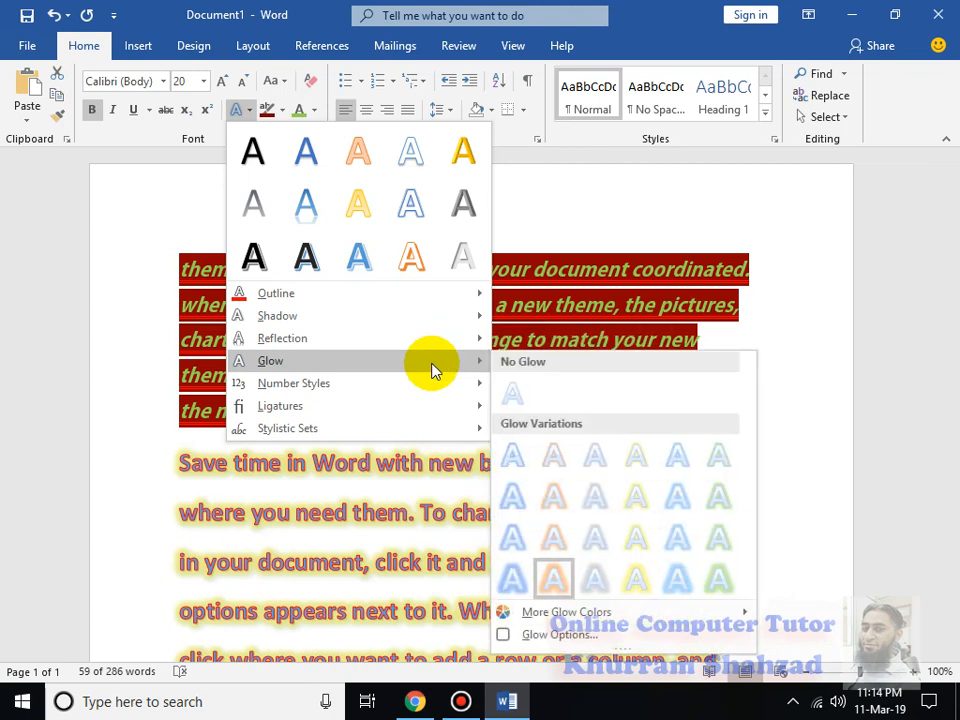
click(632, 580)
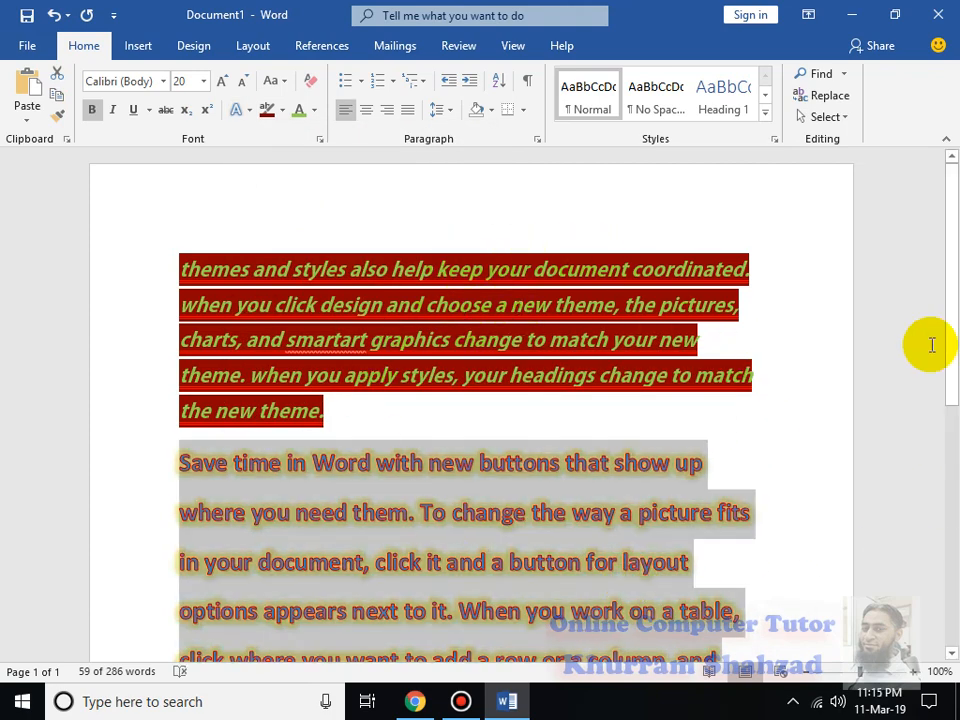
Step: Add the number 2 on its own line below the last paragraph, "To make your document look…"
scroll(512, 567, down, 8)
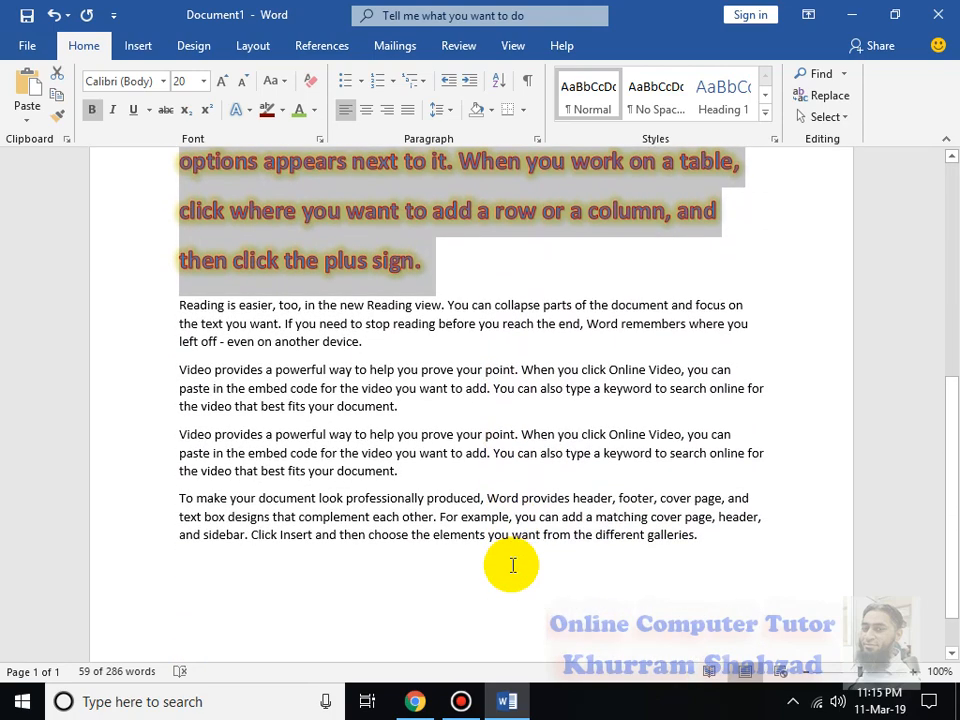
double_click(185, 306)
drag(308, 307, 467, 305)
click(270, 598)
scroll(527, 545, down, 1)
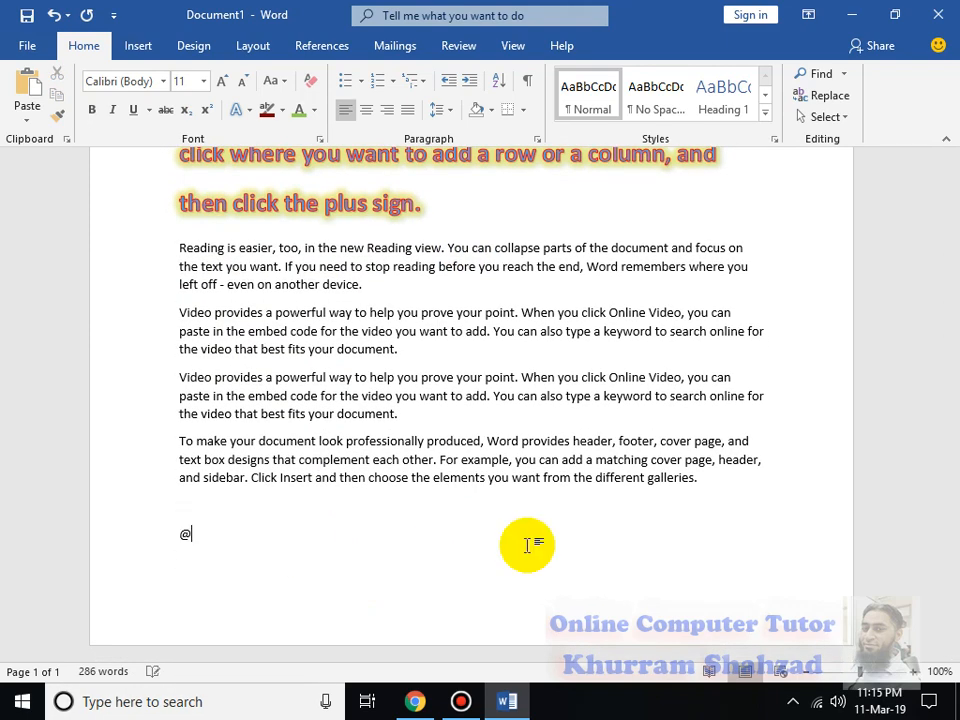
key(shift+Up)
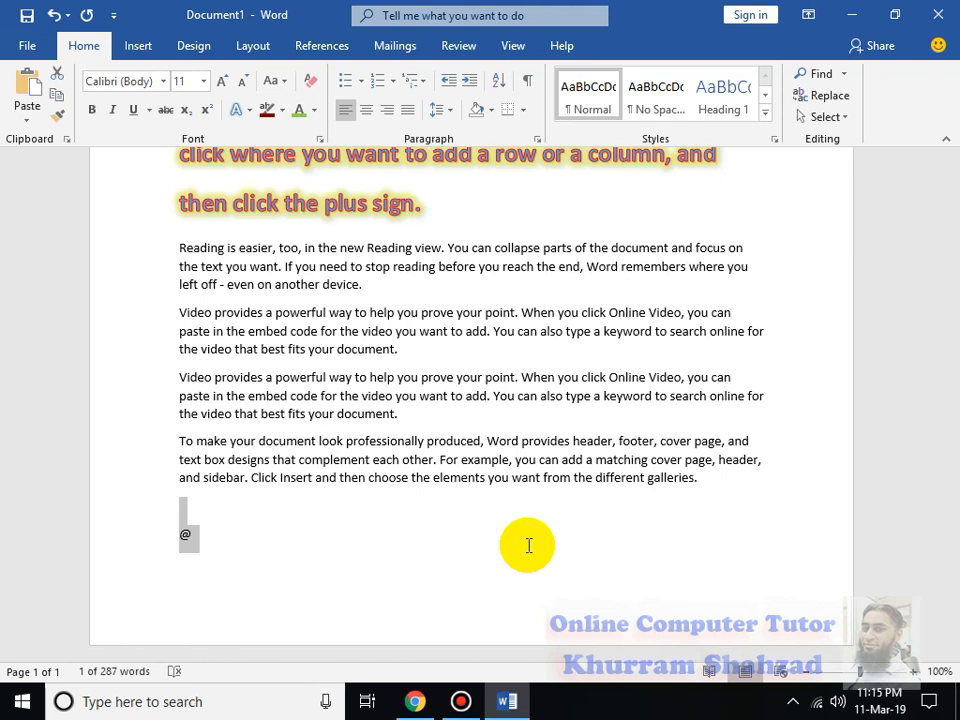
text(2)
Step: Grow the font size of the number 2 below the last paragraph in increments to 19
key(shift+Left)
key(ctrl+bracketright)
key(ctrl+bracketright)
key(ctrl+bracketright)
key(ctrl+bracketright)
key(ctrl+bracketright)
key(ctrl+bracketright)
key(ctrl+bracketright)
key(Left)
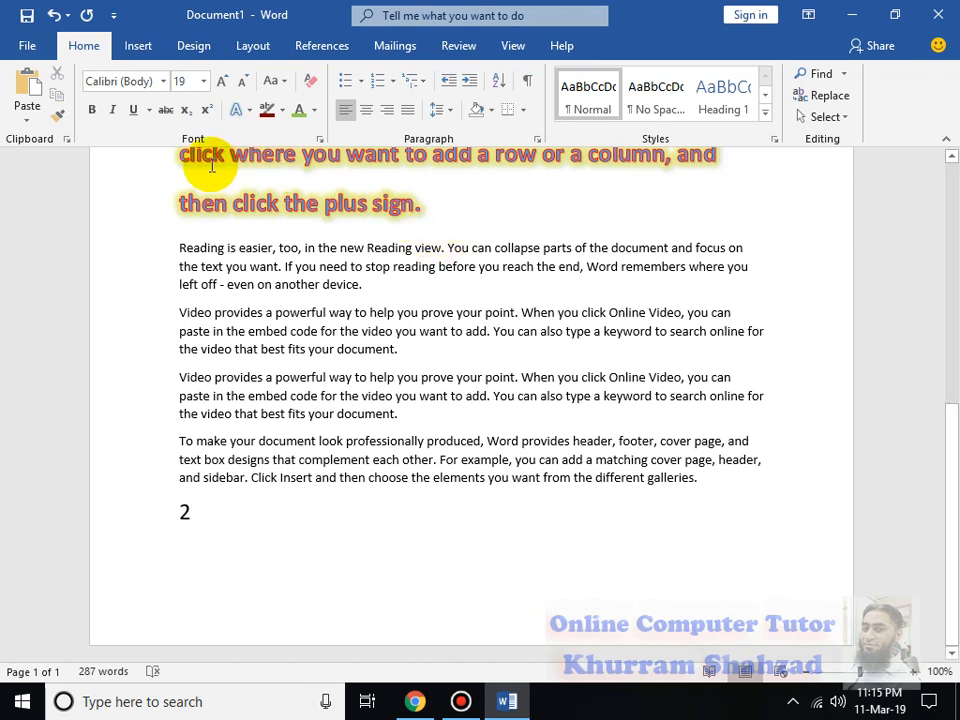
Step: Add a superscript 3 after the 2 and a normal-position letter b on a new line
click(207, 116)
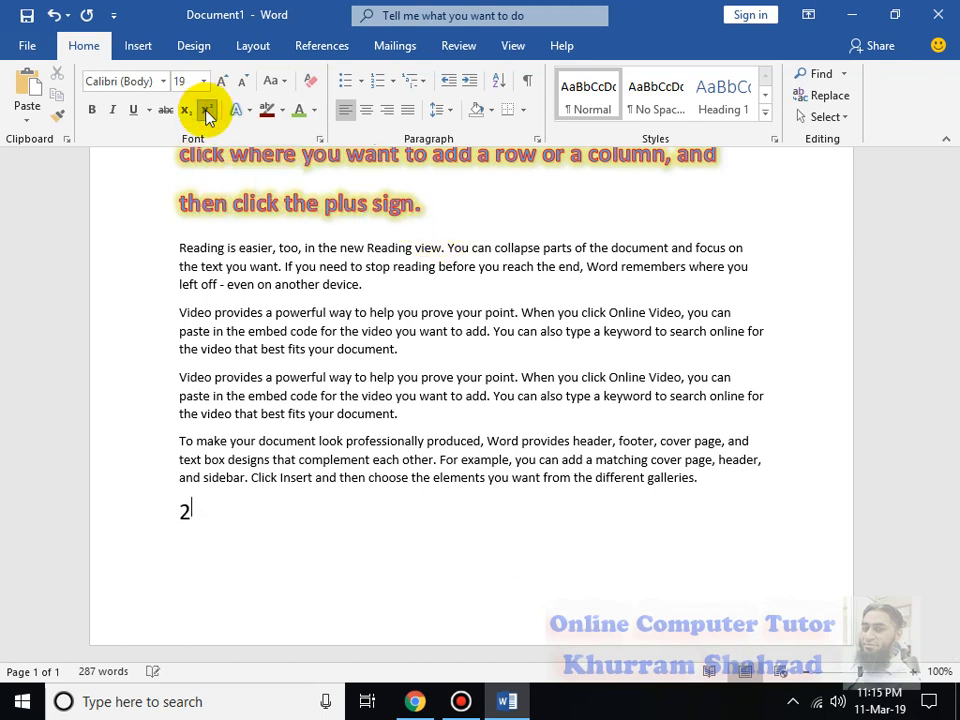
text(3)
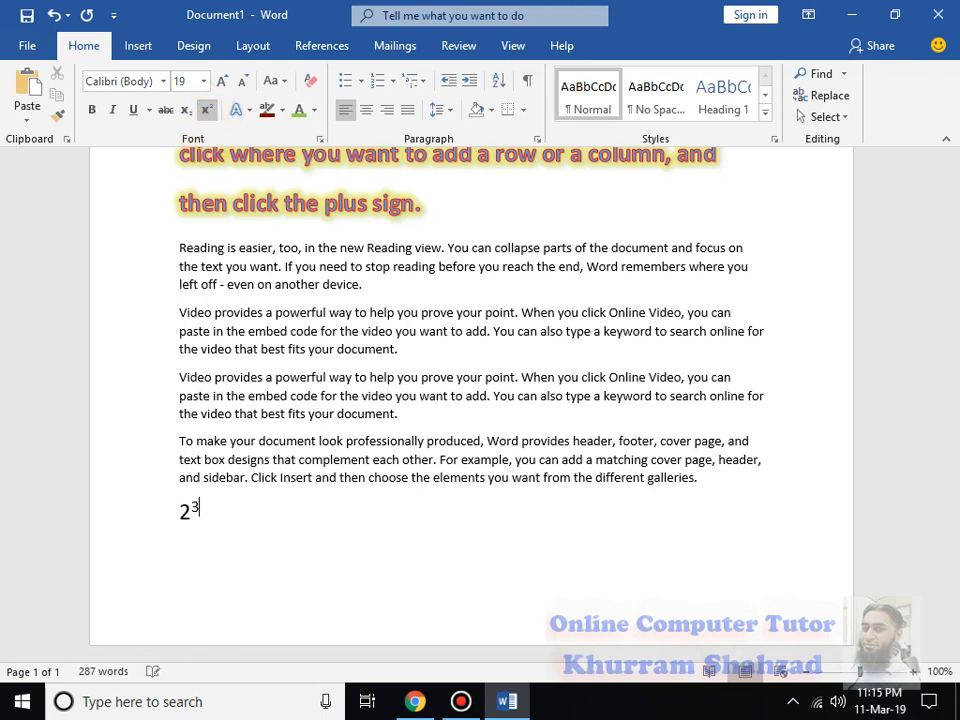
text(3)
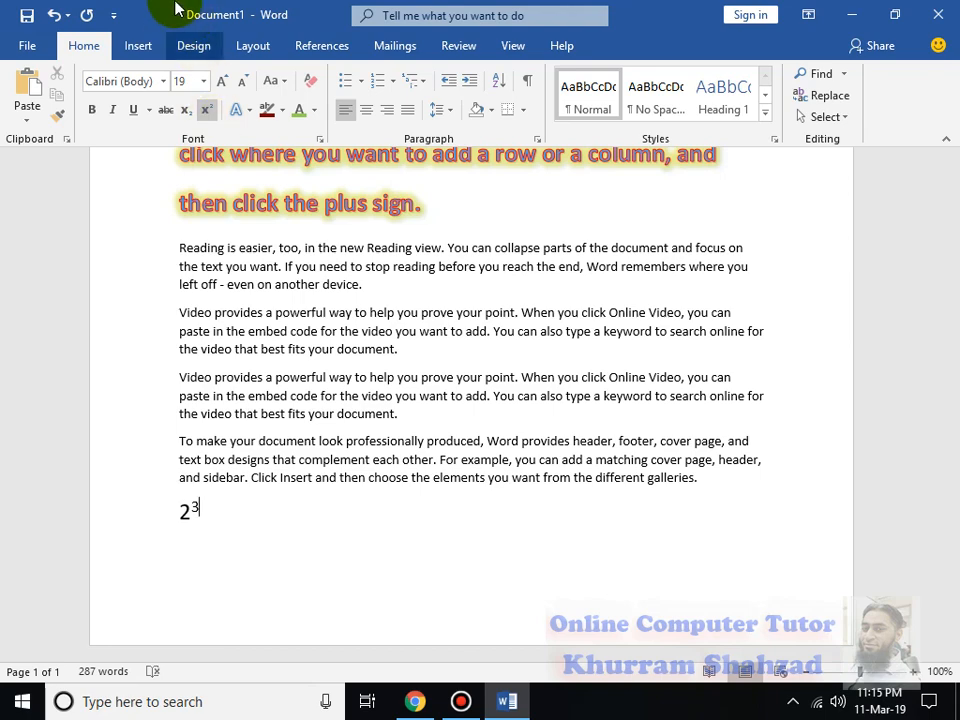
click(205, 112)
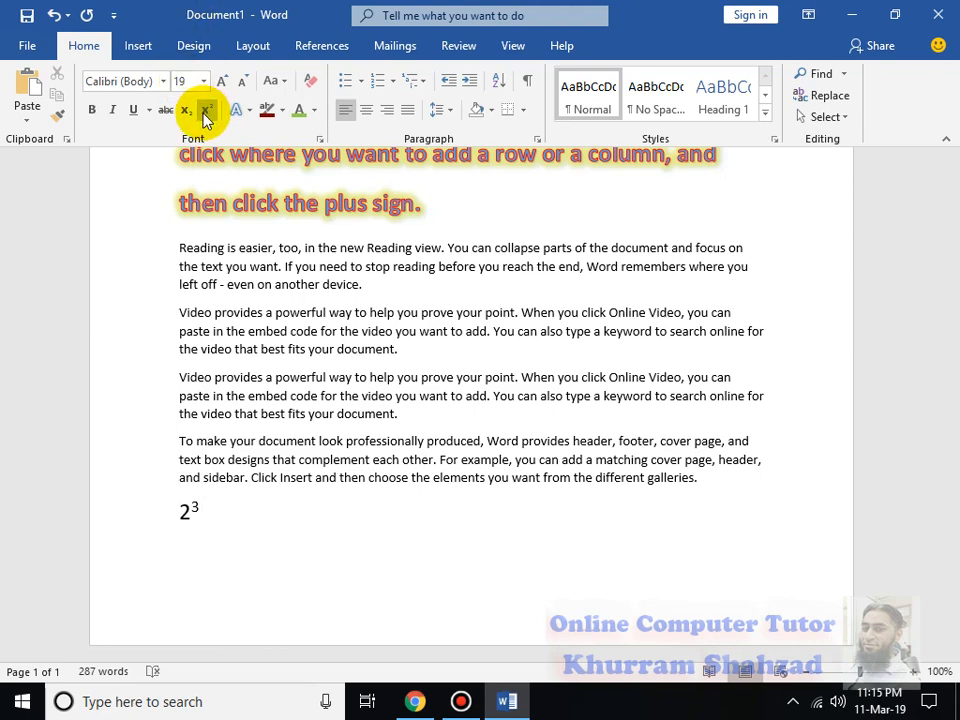
key(Return)
text(b)
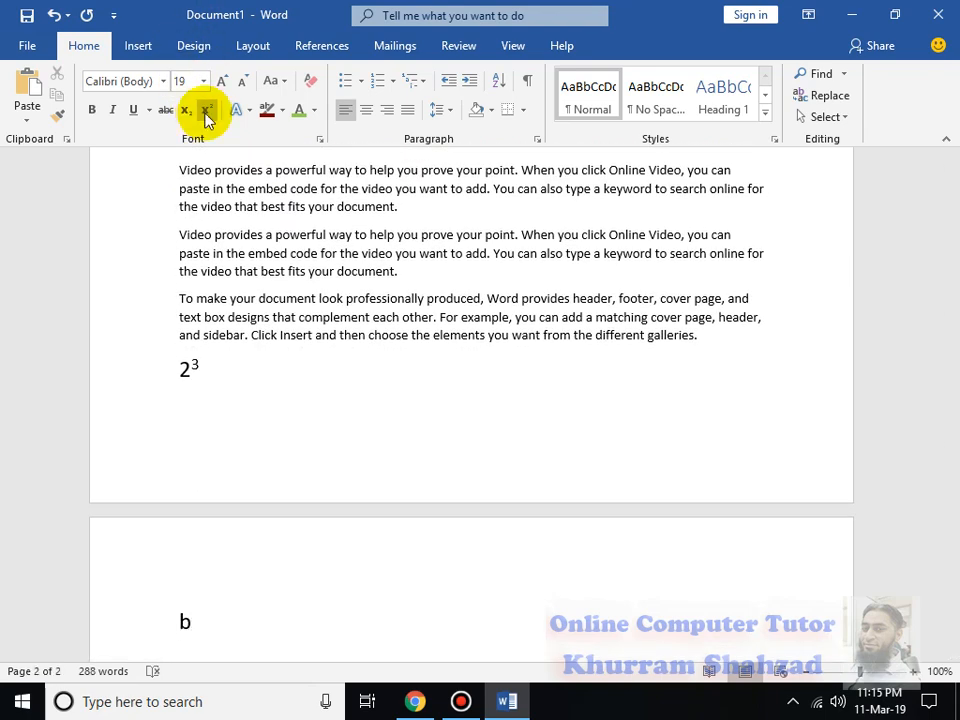
Step: Add a normal-position 3 with a subscript 2, spaced apart on the same line as the superscript example
click(214, 371)
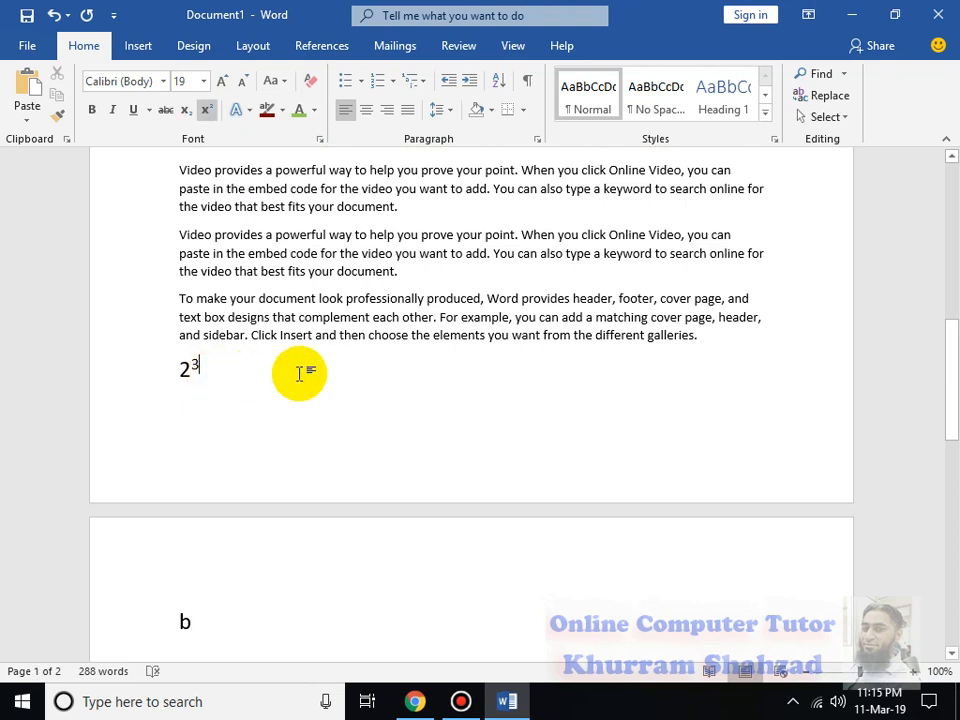
text(3)
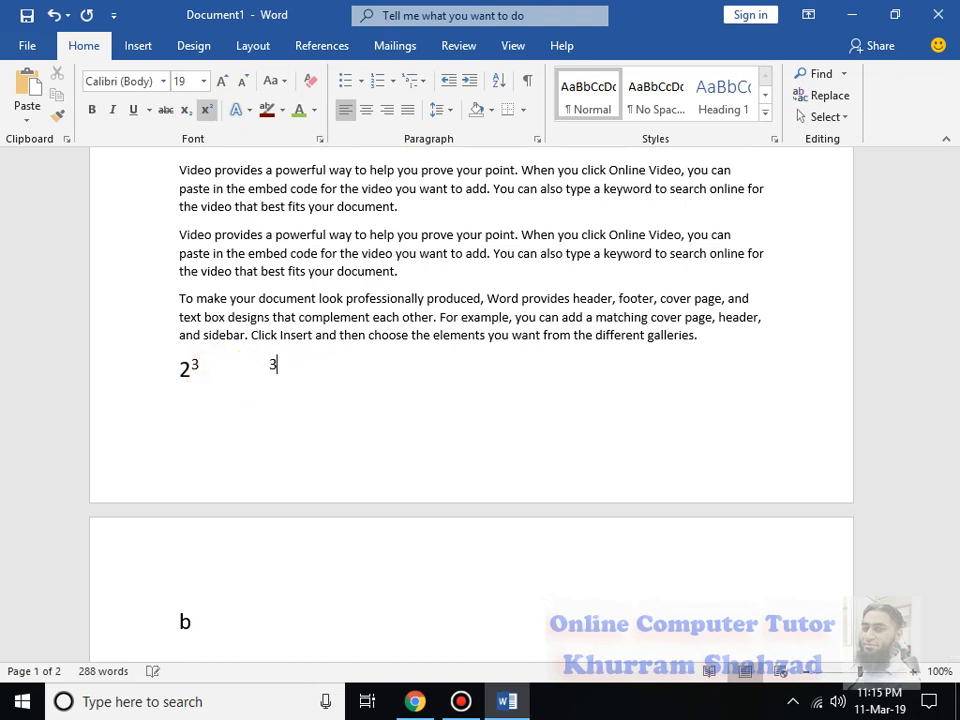
key(BackSpace)
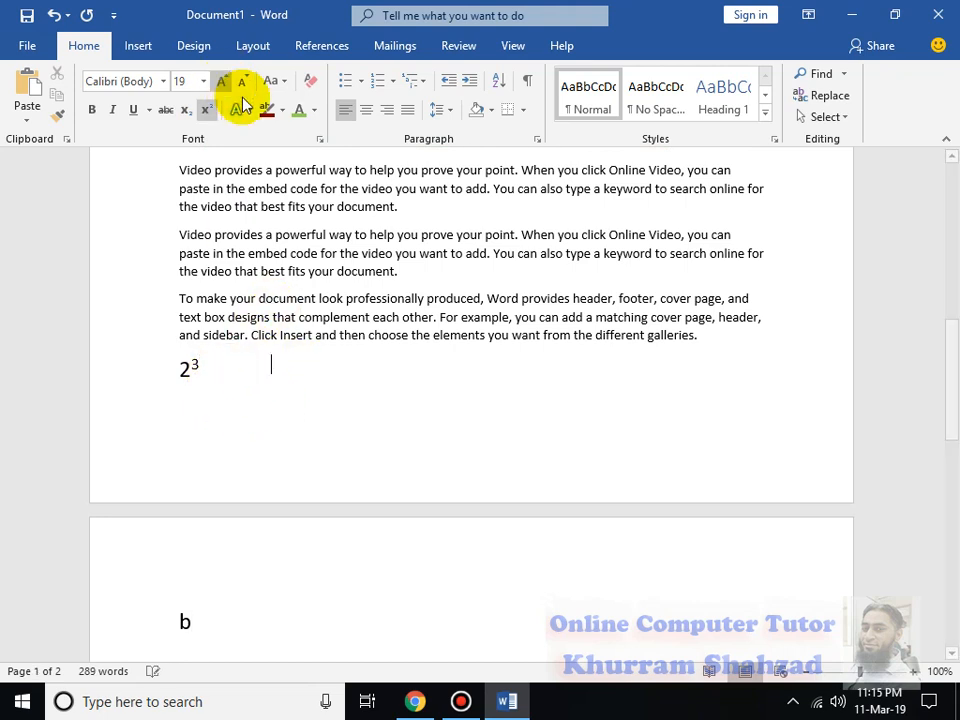
click(208, 114)
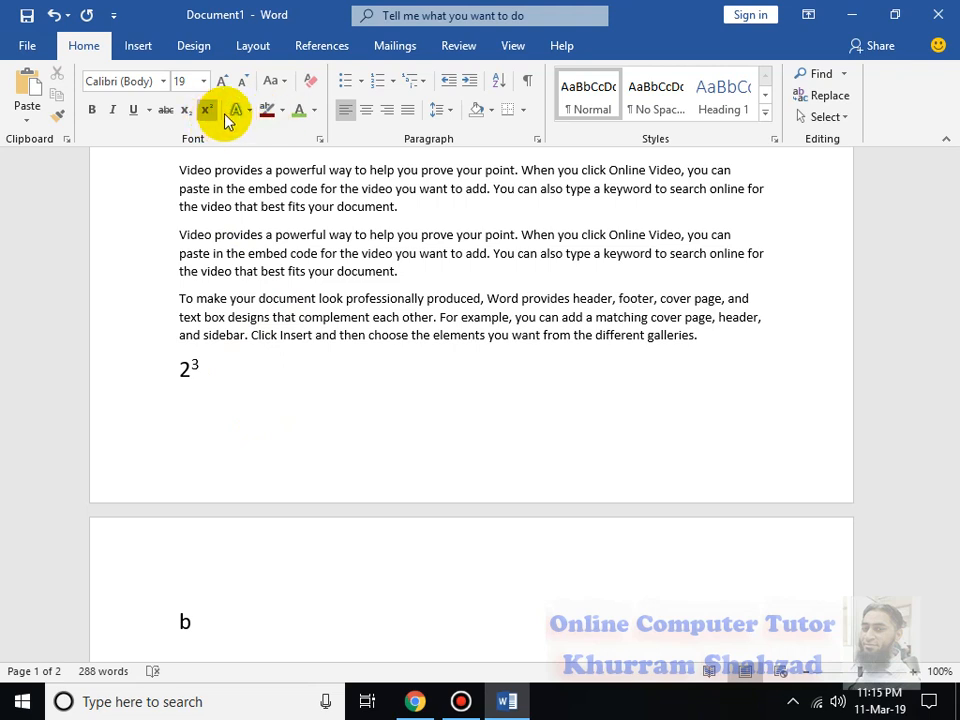
text(3)
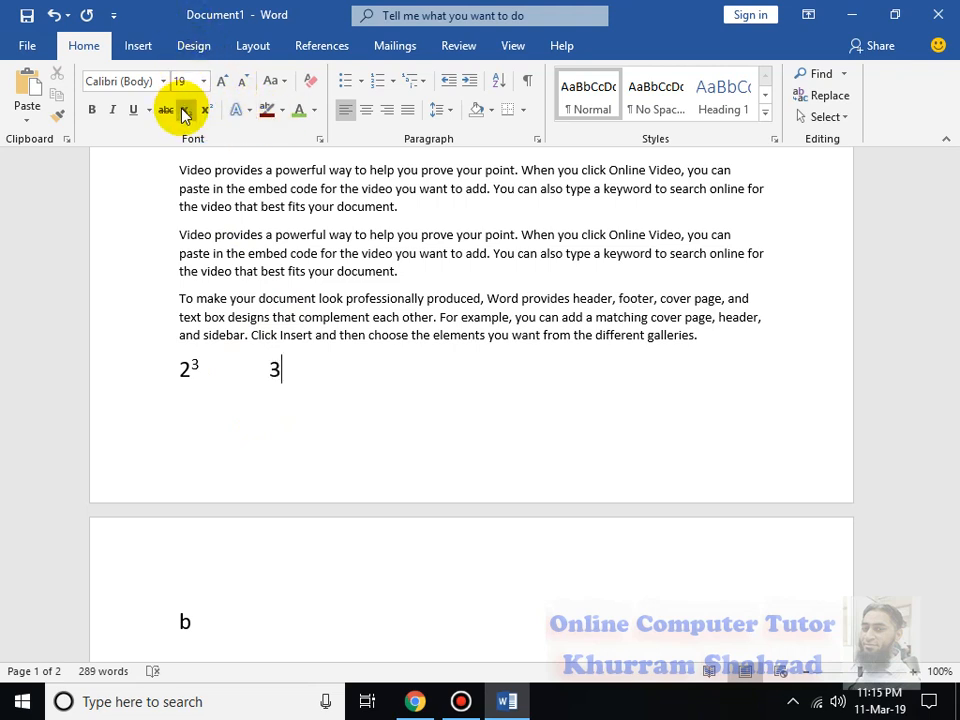
click(184, 114)
text(4)
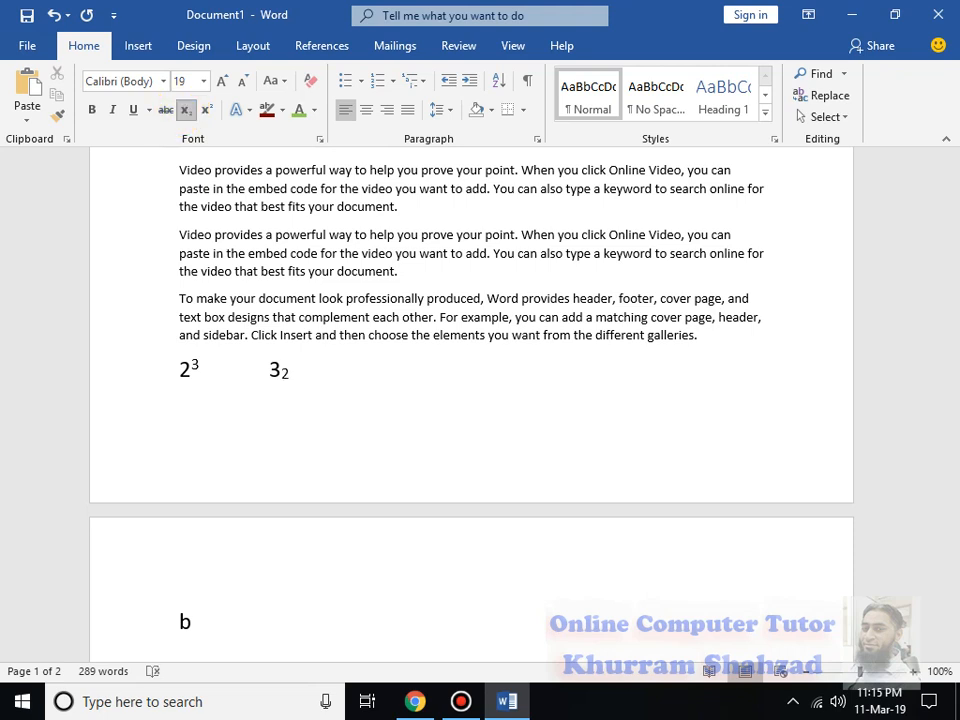
click(184, 113)
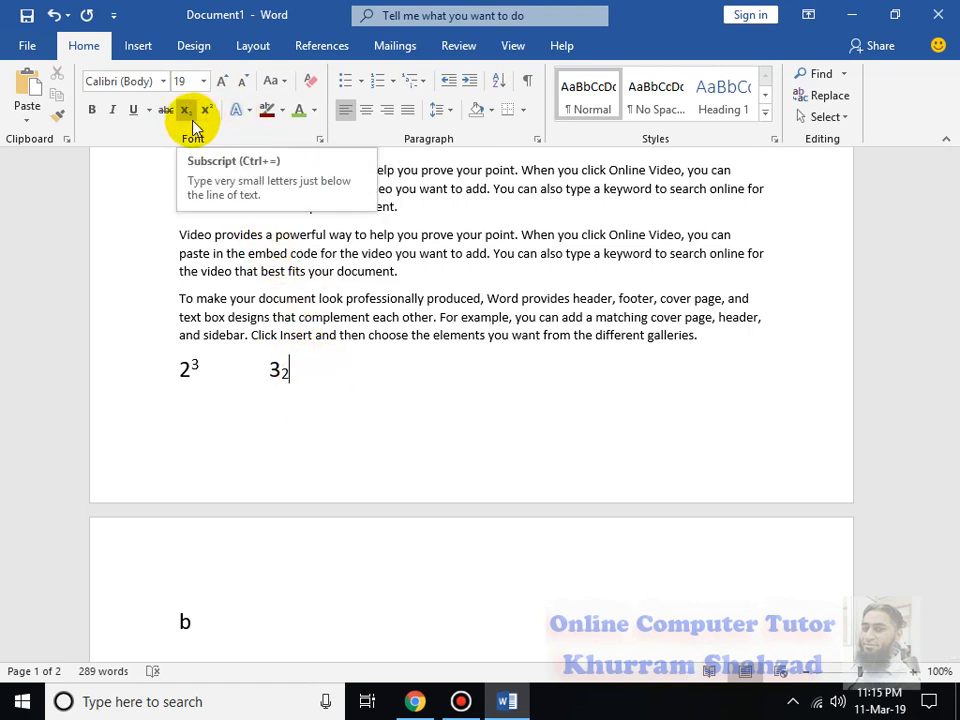
scroll(345, 280, up, 2)
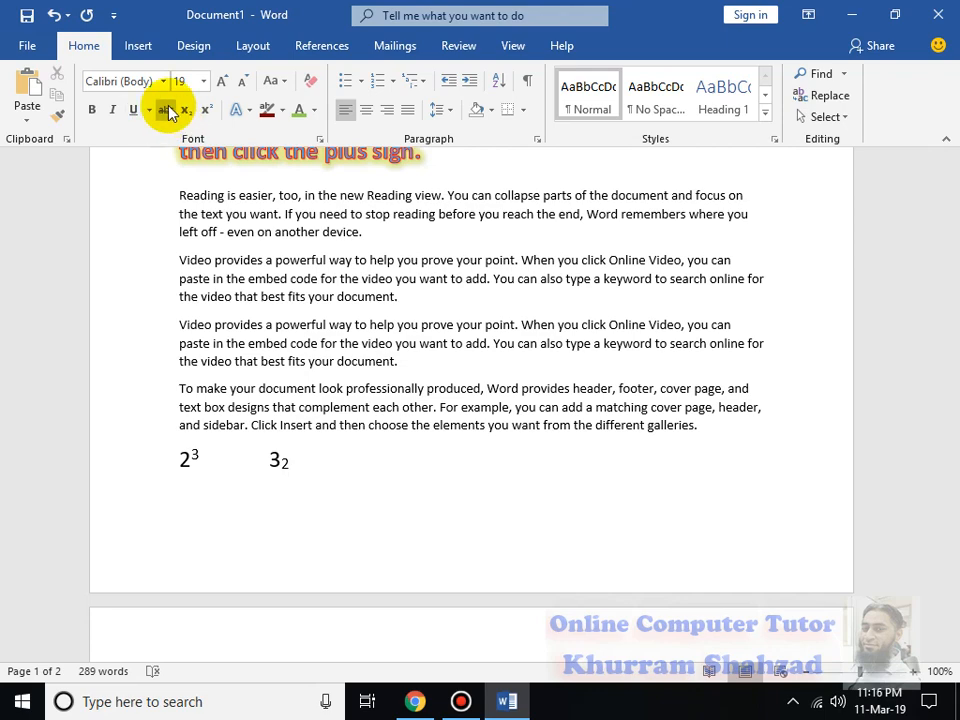
drag(400, 297, 148, 258)
scroll(422, 459, down, 5)
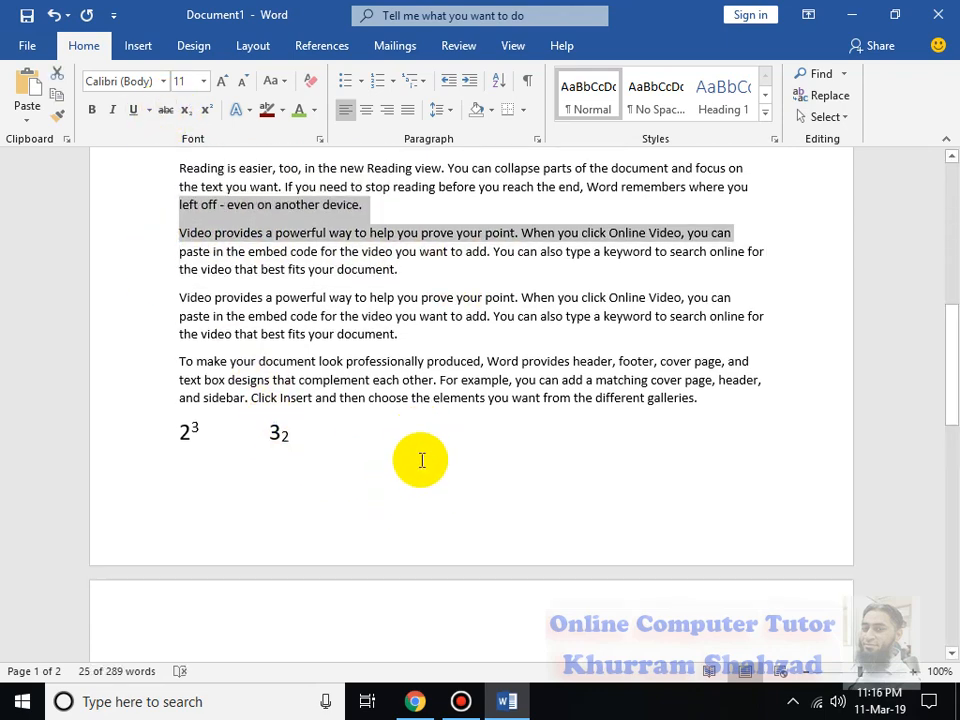
Step: Replace the letter b on the second page with two lines, RS:3000 and RS:1500
scroll(249, 468, down, 3)
click(231, 474)
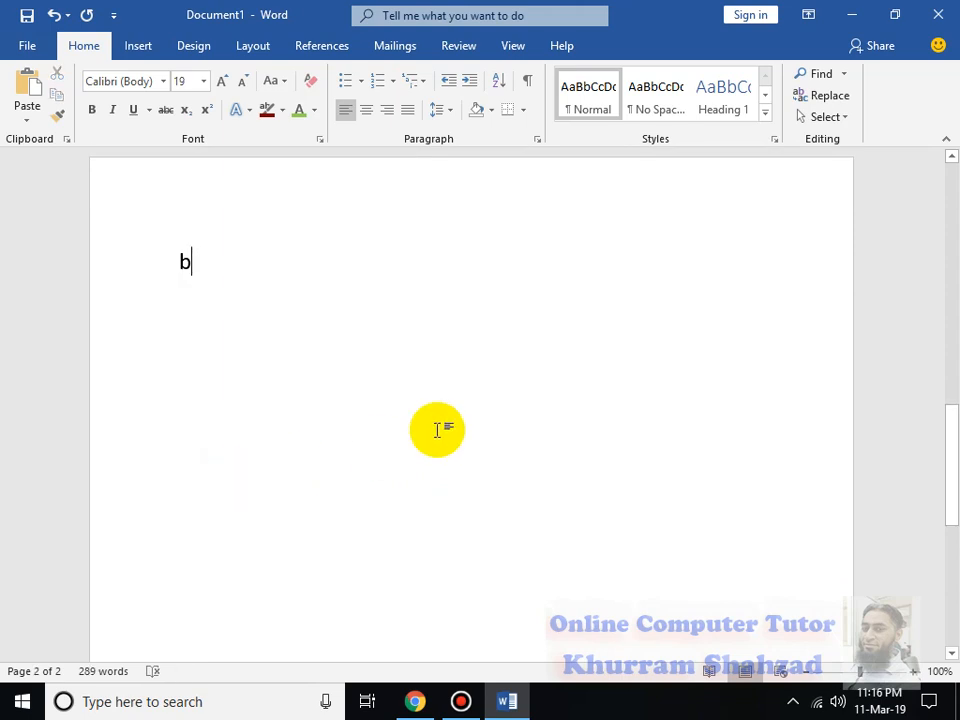
key(BackSpace)
text(R)
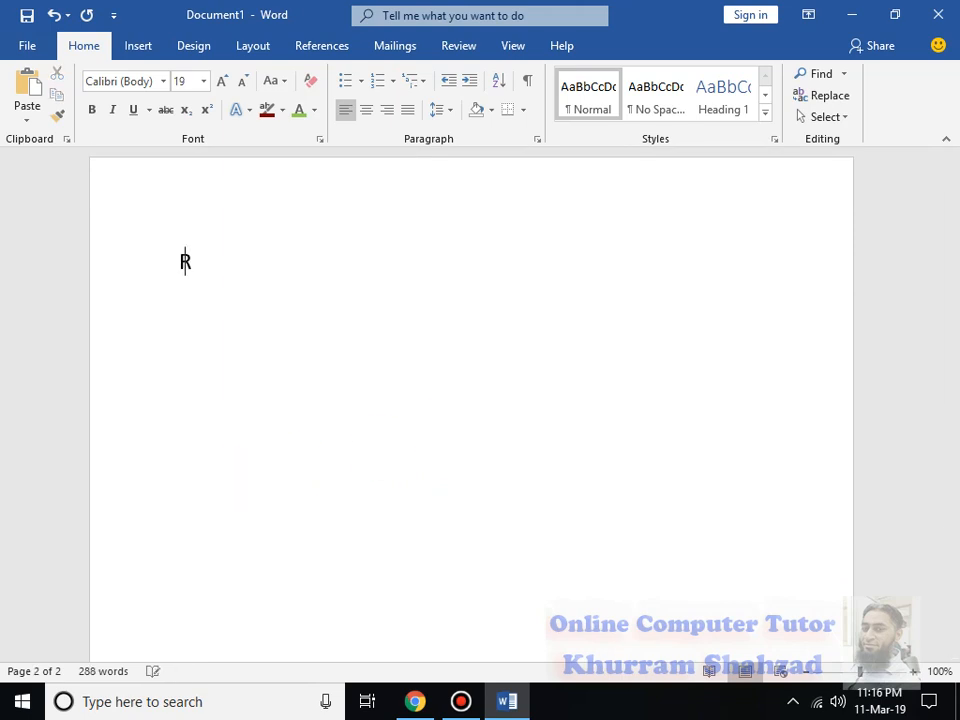
text($:)
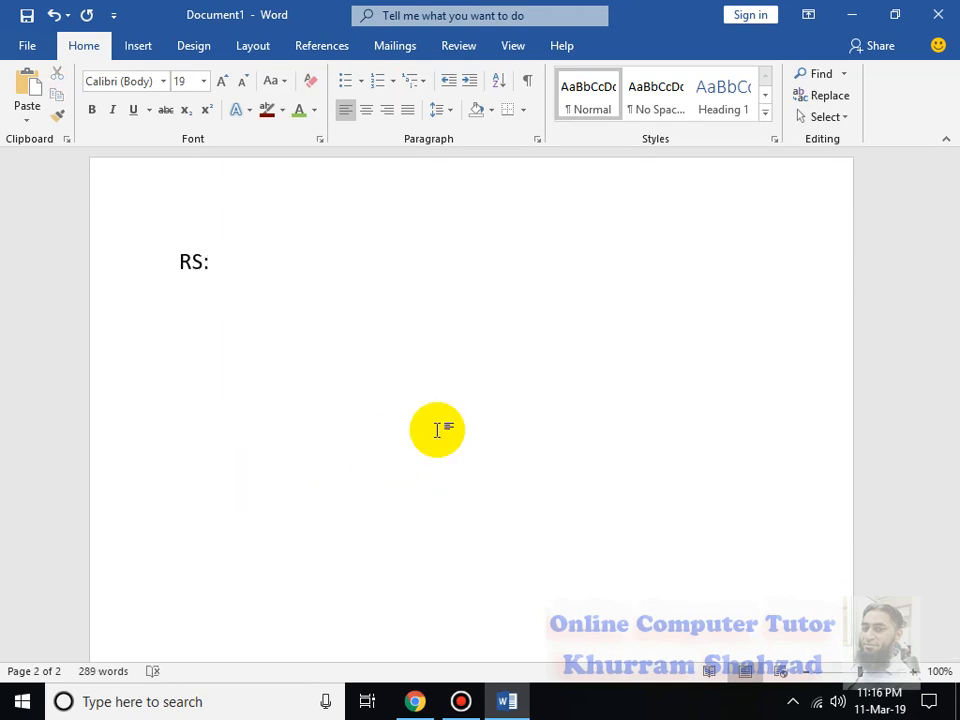
text(000)
key(BackSpace)
key(BackSpace)
key(BackSpace)
key(BackSpace)
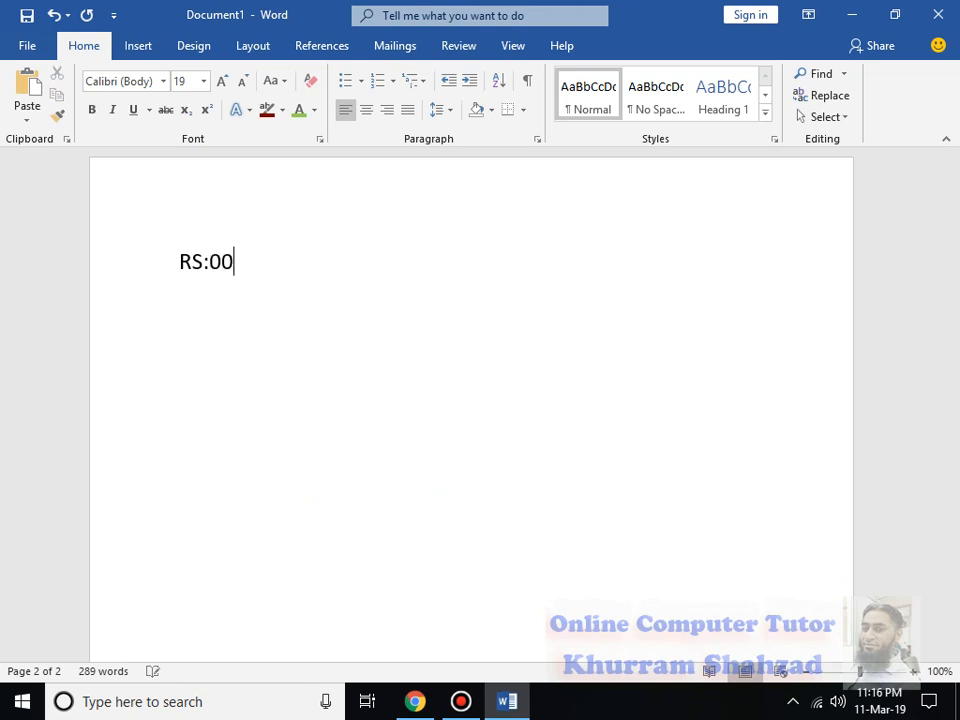
text(:3000)
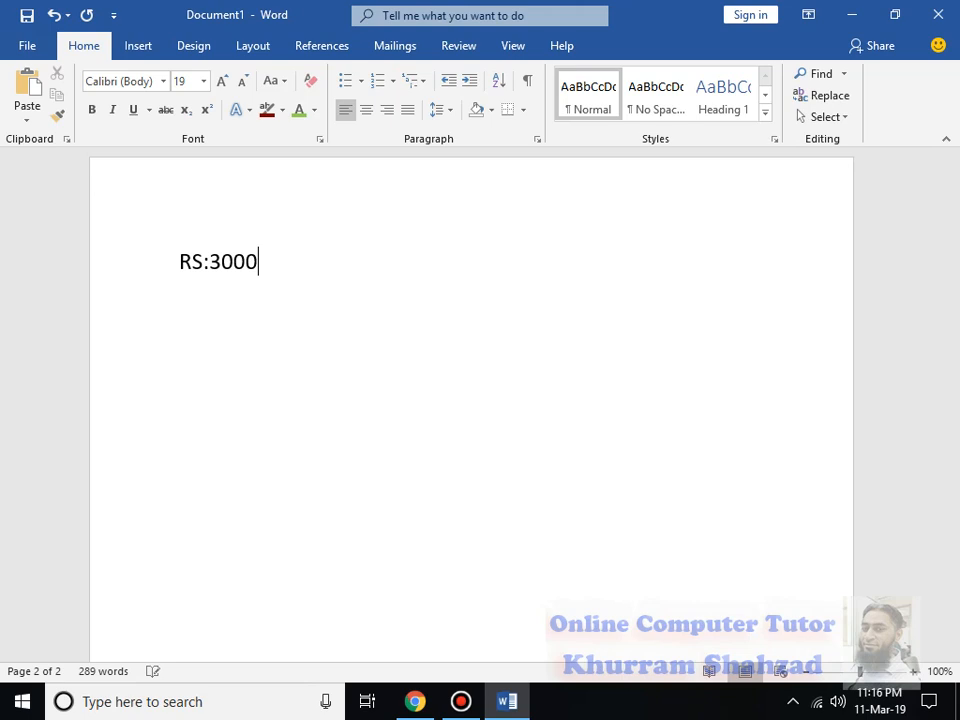
key(Return)
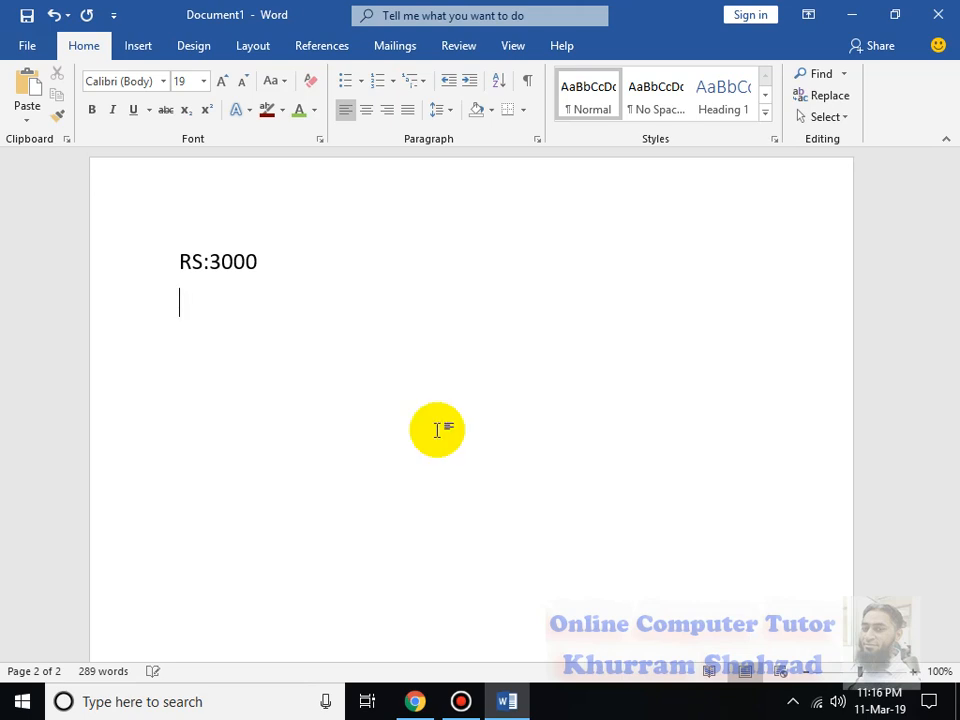
text(RS:1500)
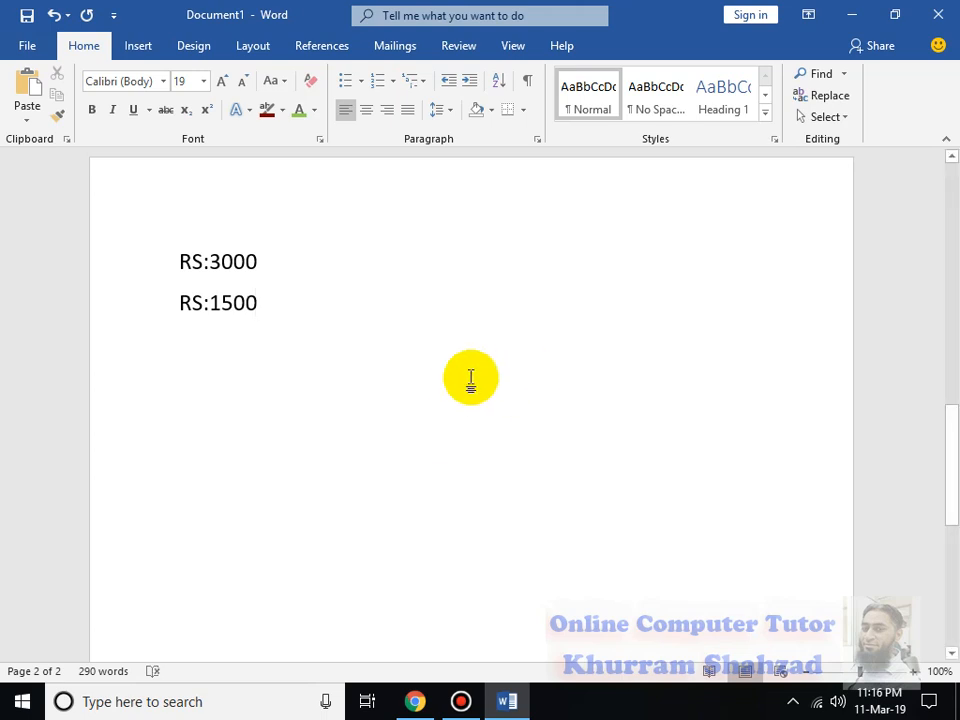
Step: Apply strikethrough to the RS:3000 line
drag(258, 262, 133, 262)
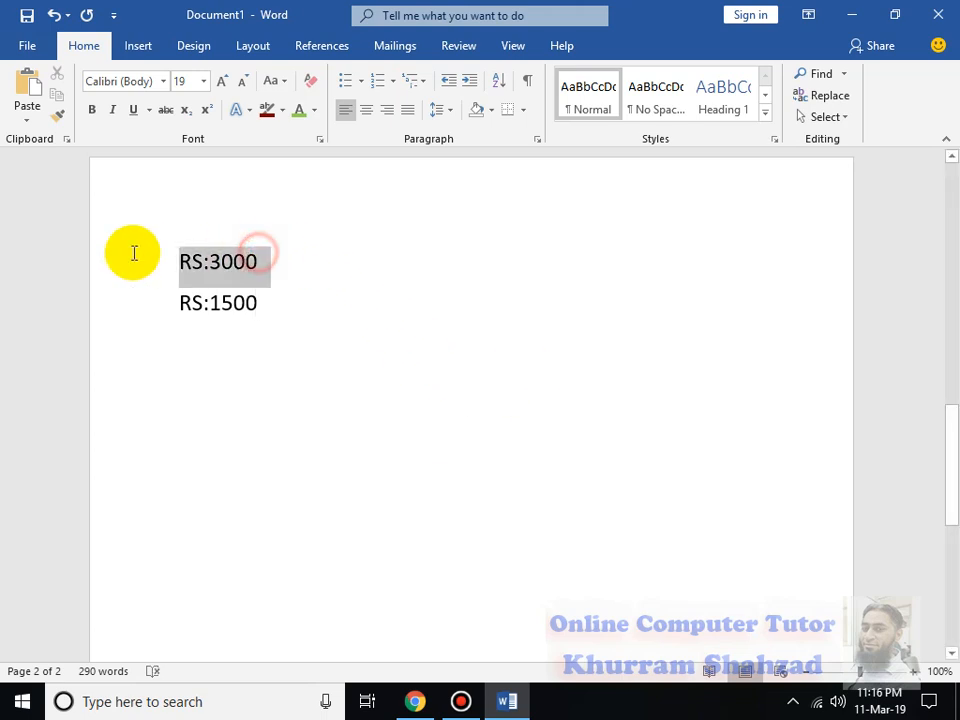
click(165, 110)
click(246, 304)
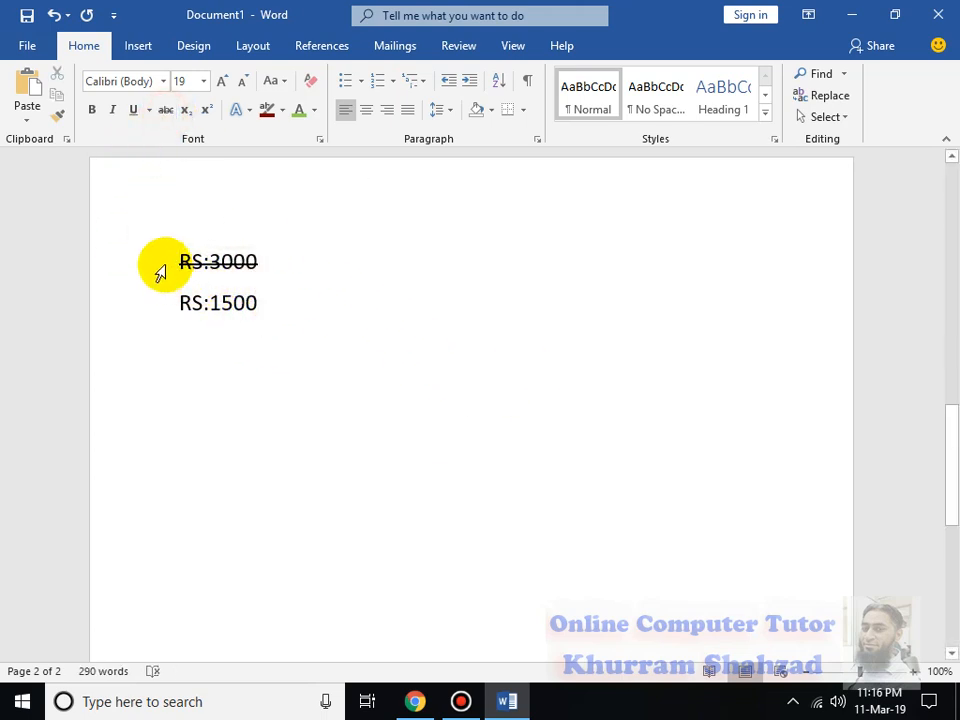
drag(172, 263, 294, 262)
click(246, 303)
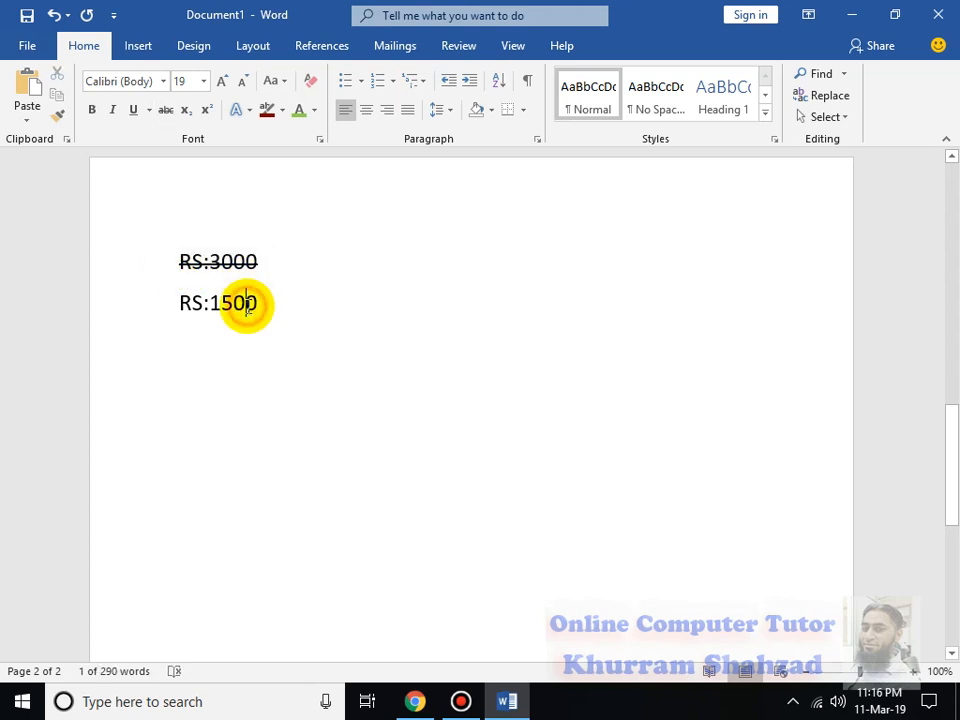
drag(270, 302, 181, 303)
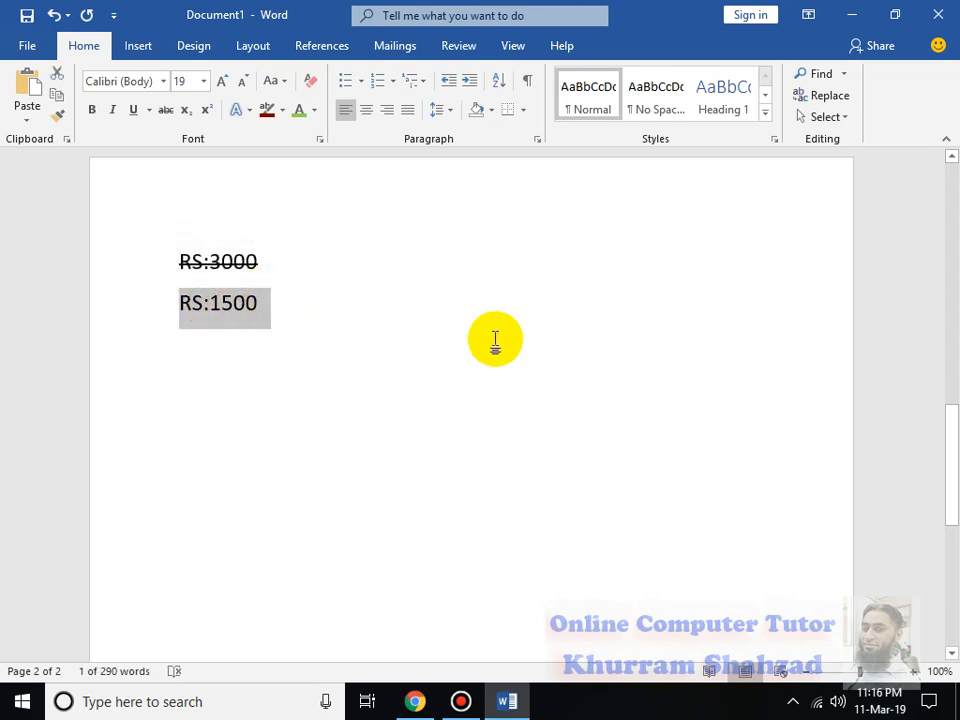